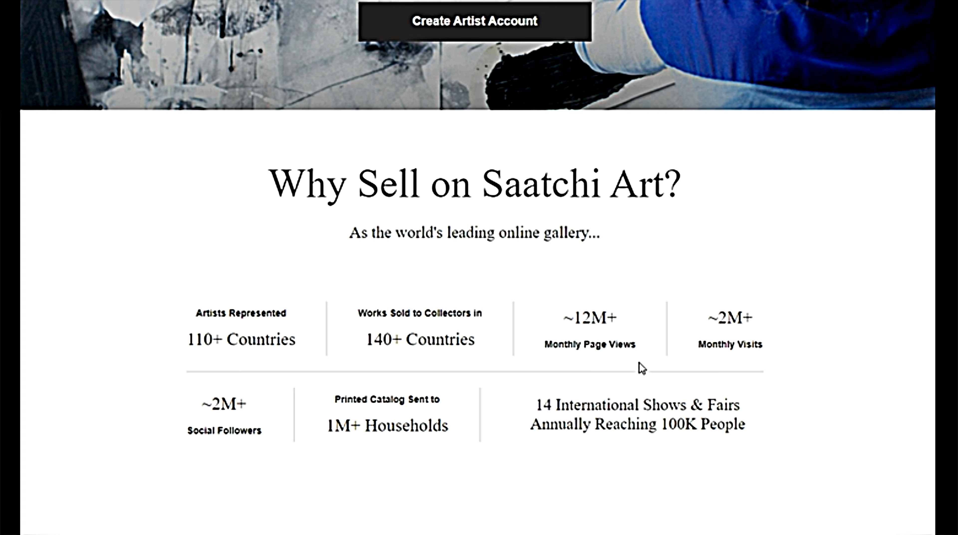
- Read through the Why Sell page, covering the gallery's reach, payment terms and artist promotion benefits
{"action": "scroll", "coordinate": [735, 425], "scroll_direction": "down", "scroll_amount": 5}
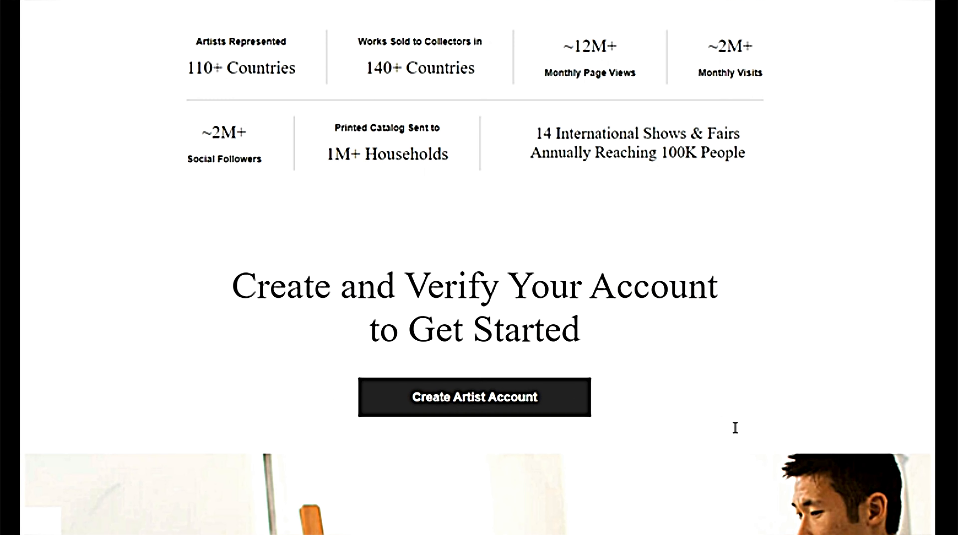
{"action": "scroll", "coordinate": [737, 433], "scroll_direction": "down", "scroll_amount": 4}
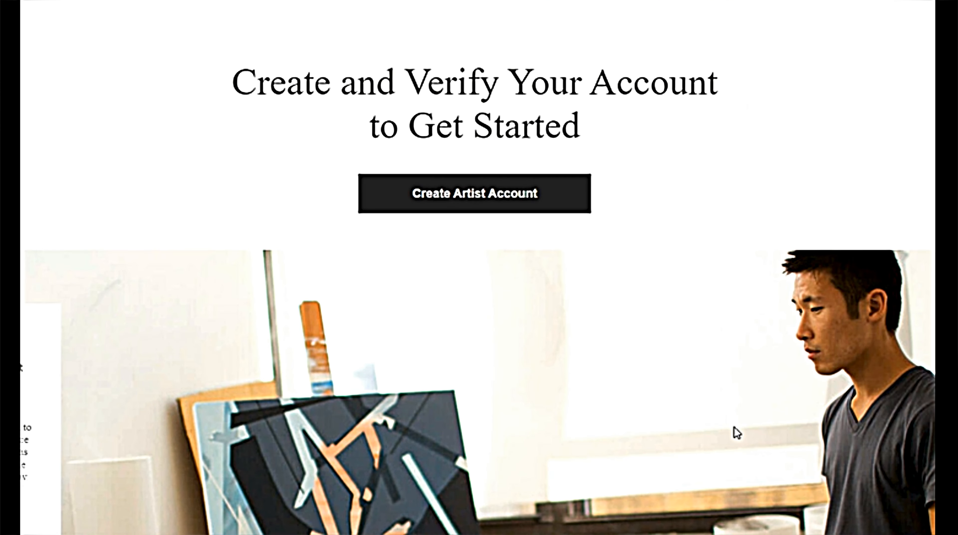
{"action": "scroll", "coordinate": [737, 433], "scroll_direction": "down", "scroll_amount": 2}
{"action": "scroll", "coordinate": [737, 432], "scroll_direction": "down", "scroll_amount": 10}
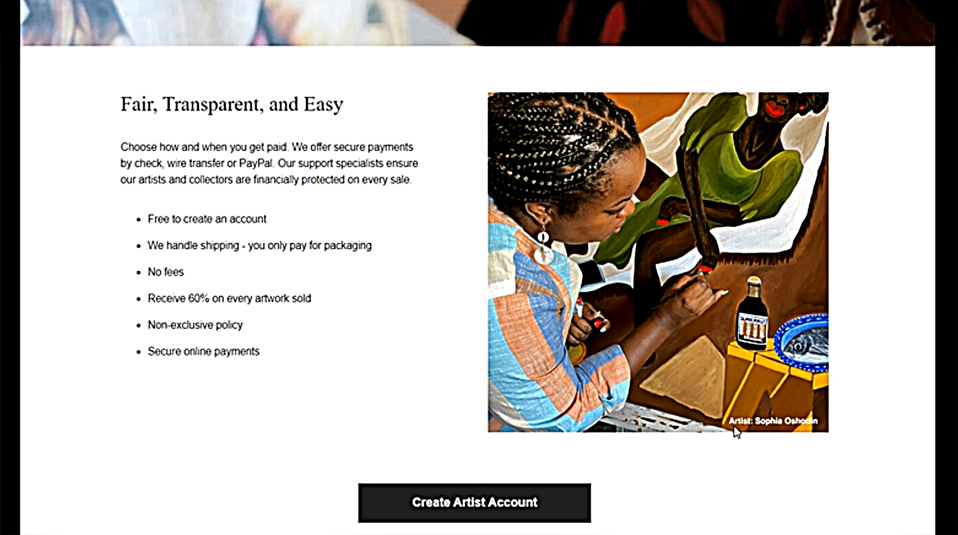
{"action": "scroll", "coordinate": [737, 432], "scroll_direction": "down", "scroll_amount": 3}
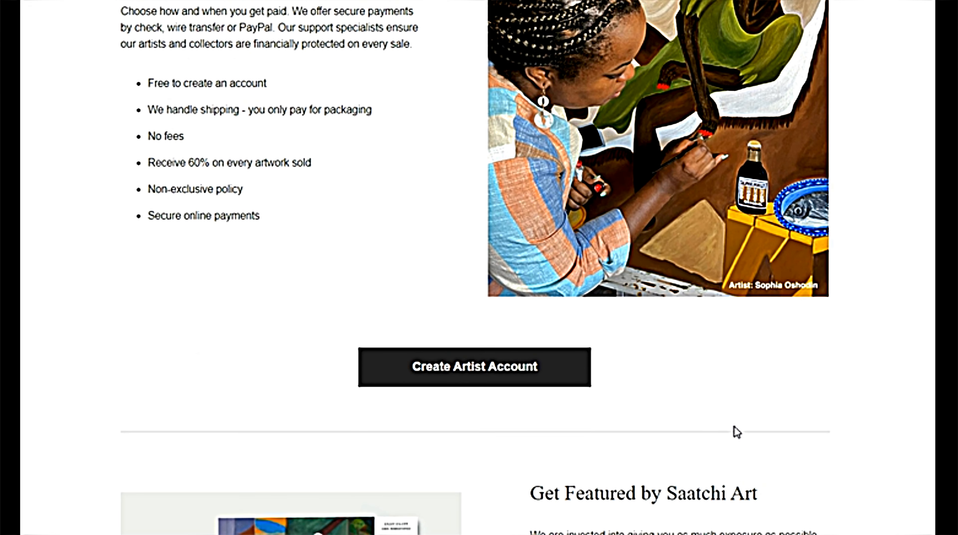
{"action": "scroll", "coordinate": [737, 433], "scroll_direction": "down", "scroll_amount": 3}
{"action": "scroll", "coordinate": [737, 433], "scroll_direction": "down", "scroll_amount": 2}
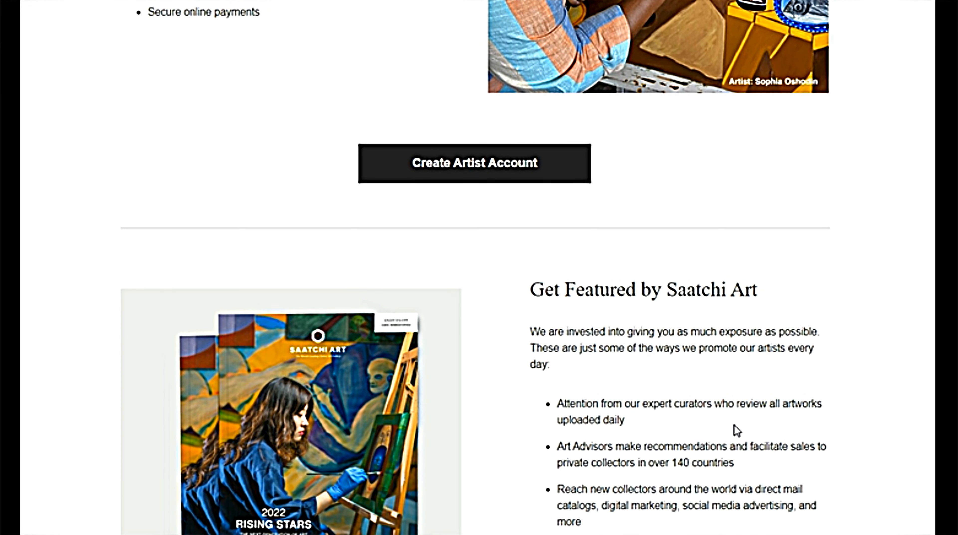
{"action": "scroll", "coordinate": [737, 431], "scroll_direction": "down", "scroll_amount": 4}
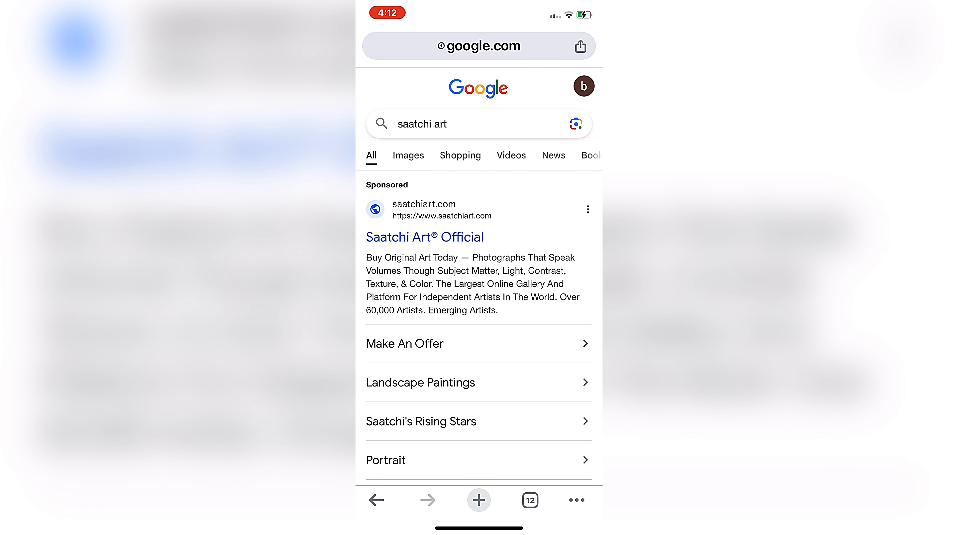
- Open the official Saatchi Art site from the search results on the phone and go to account registration
{"action": "left_click", "coordinate": [446, 236]}
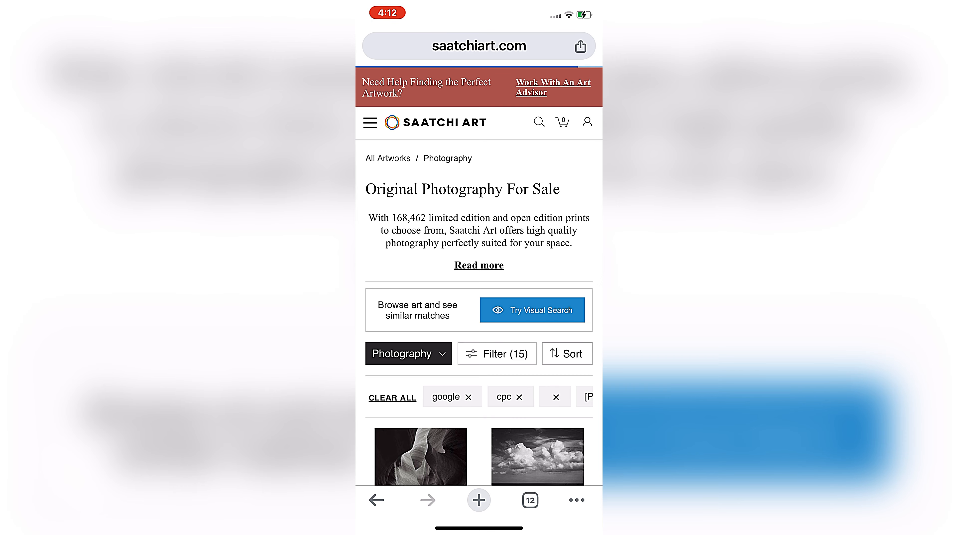
{"action": "scroll", "coordinate": [479, 300], "scroll_direction": "down", "scroll_amount": 2}
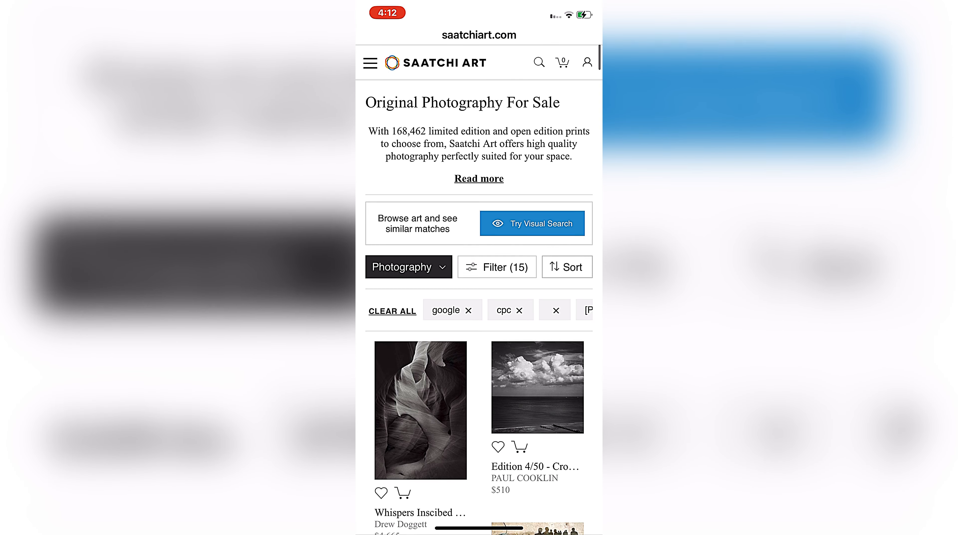
{"action": "scroll", "coordinate": [479, 300], "scroll_direction": "up", "scroll_amount": 2}
{"action": "left_click", "coordinate": [587, 100]}
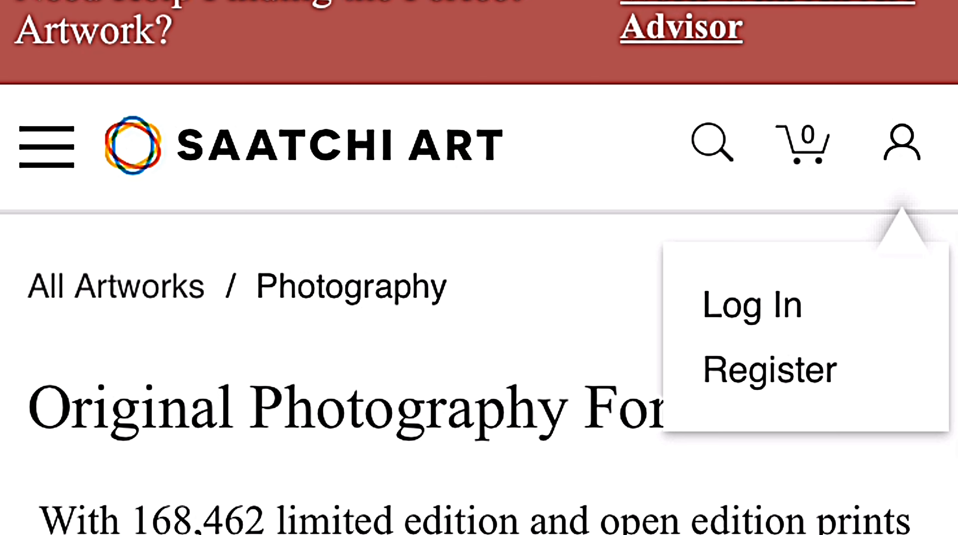
{"action": "left_click", "coordinate": [770, 370]}
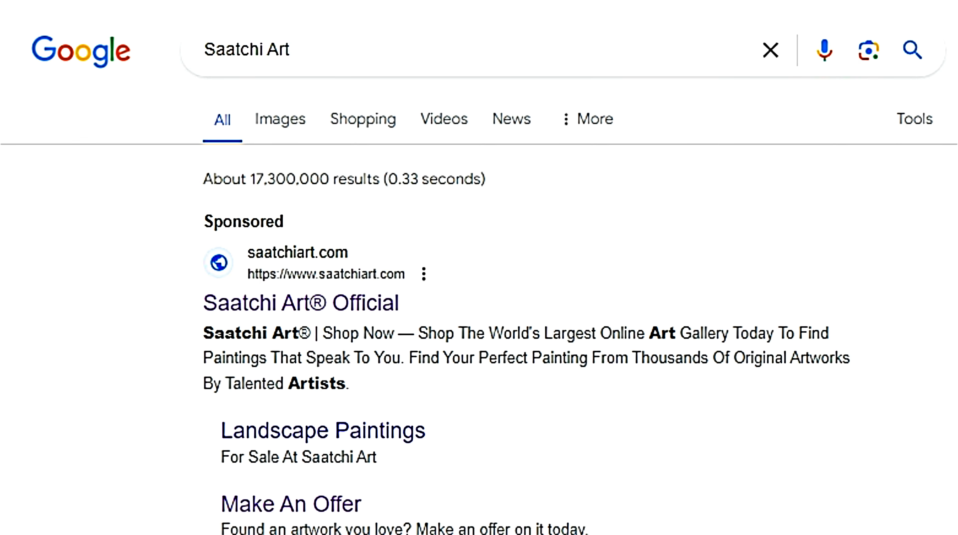
- Find the non-sponsored Saatchi Art result for original art in the desktop Google results and open the site
{"action": "scroll", "coordinate": [480, 278], "scroll_direction": "down", "scroll_amount": 10}
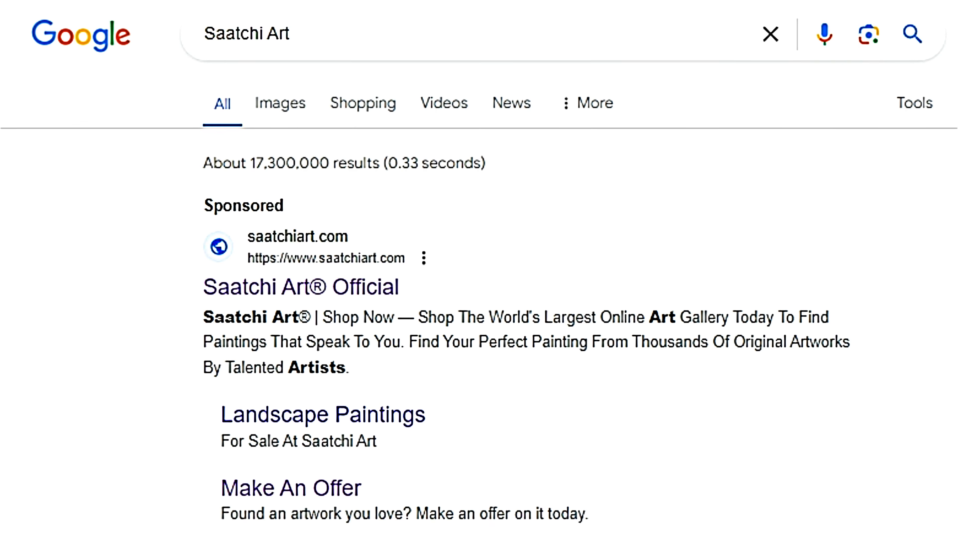
{"action": "scroll", "coordinate": [479, 277], "scroll_direction": "down", "scroll_amount": 5}
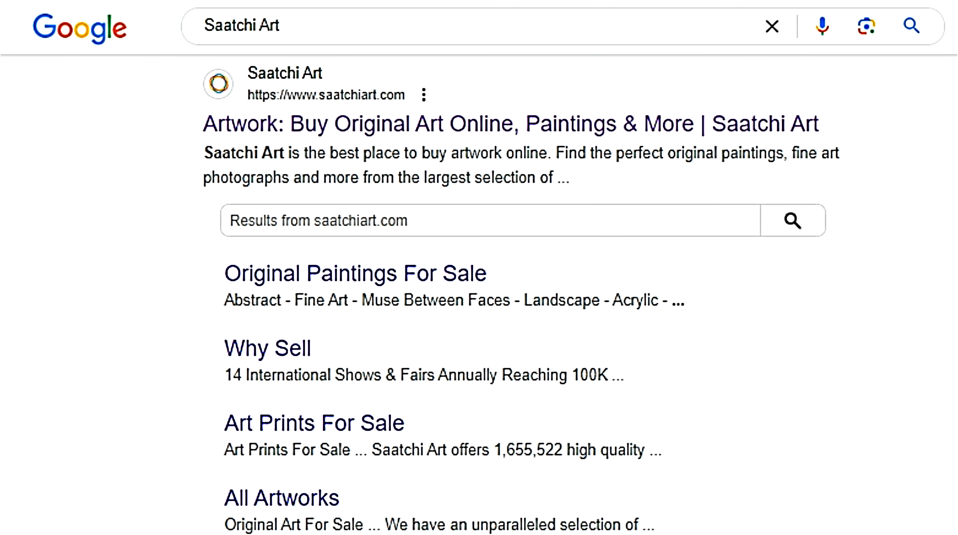
{"action": "scroll", "coordinate": [479, 277], "scroll_direction": "down", "scroll_amount": 3}
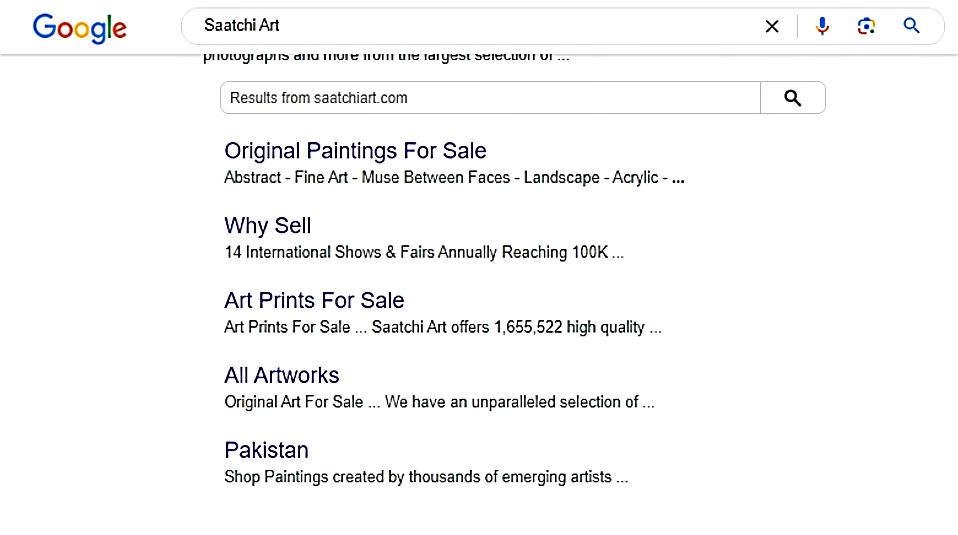
{"action": "scroll", "coordinate": [412, 123], "scroll_direction": "up", "scroll_amount": 3}
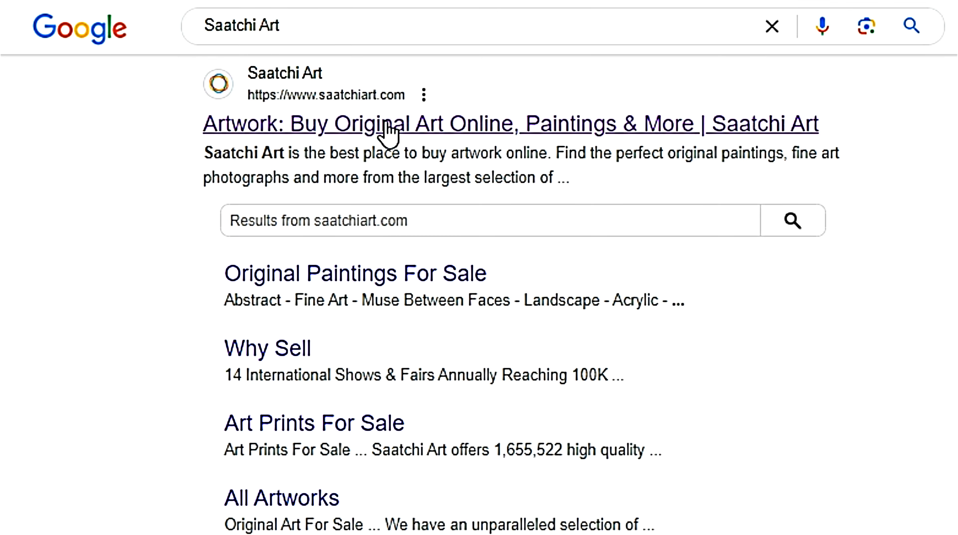
{"action": "left_click", "coordinate": [386, 127]}
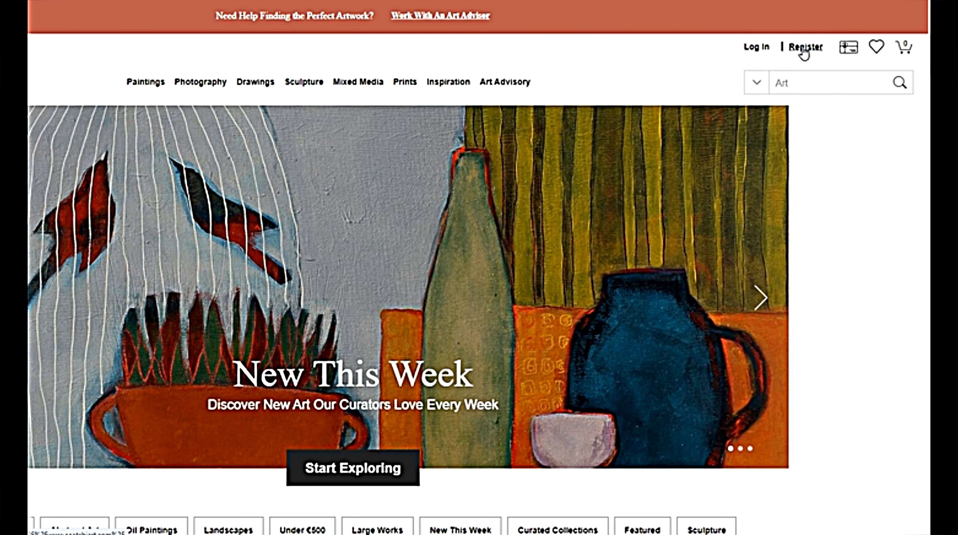
- Register a new account with the first name, last name, e-mail address and account password, keeping curated collection updates enabled
{"action": "left_click", "coordinate": [736, 64]}
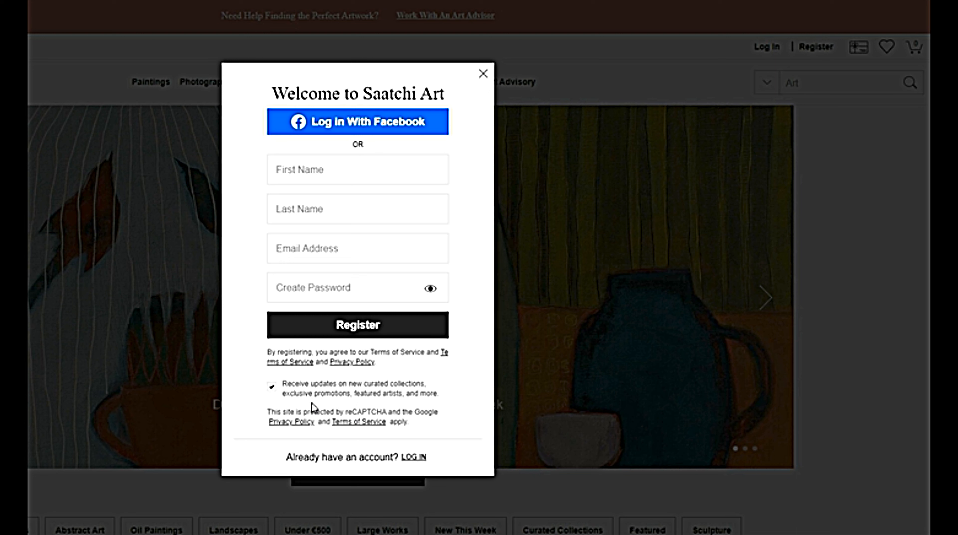
{"action": "left_click", "coordinate": [272, 387]}
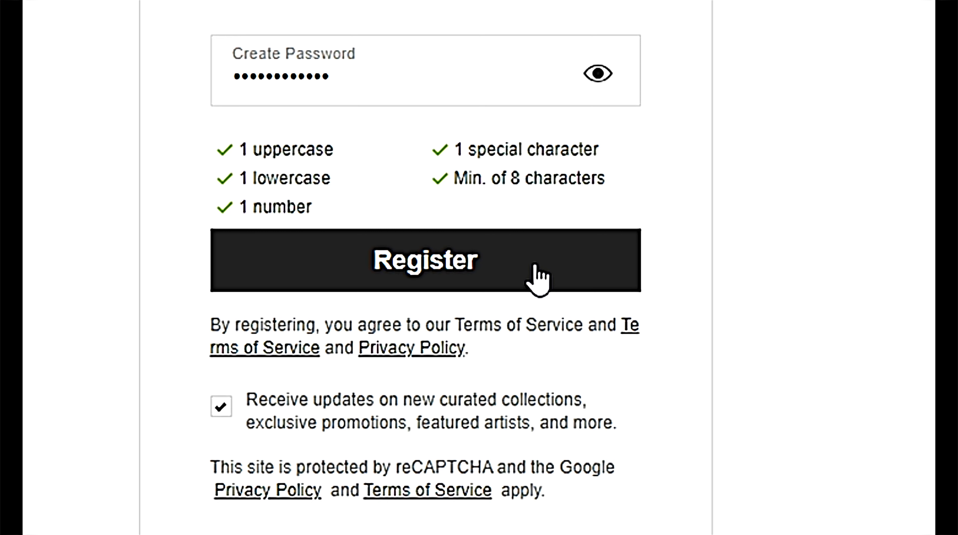
{"action": "left_click", "coordinate": [454, 259]}
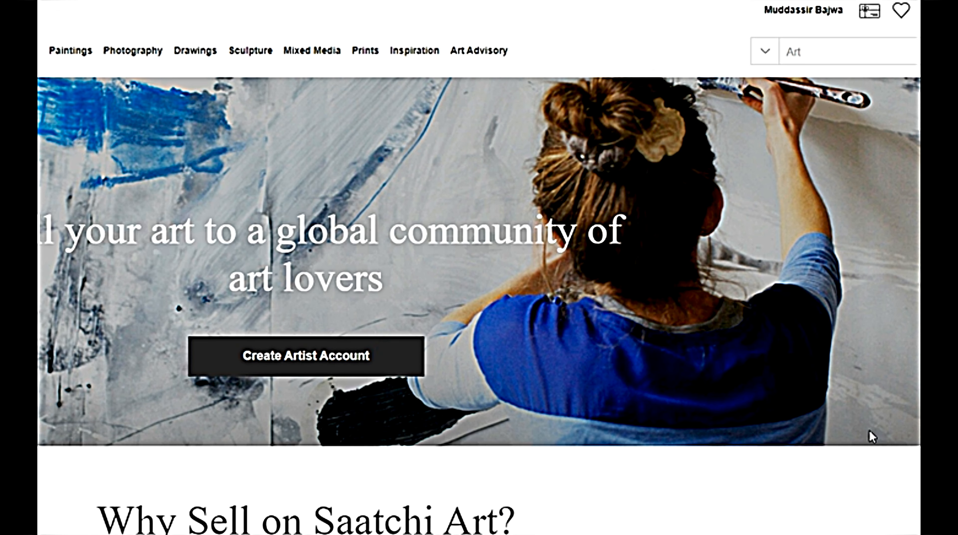
- Open the Become an Artist page from the account options in a new tab
{"action": "mouse_move", "coordinate": [805, 10]}
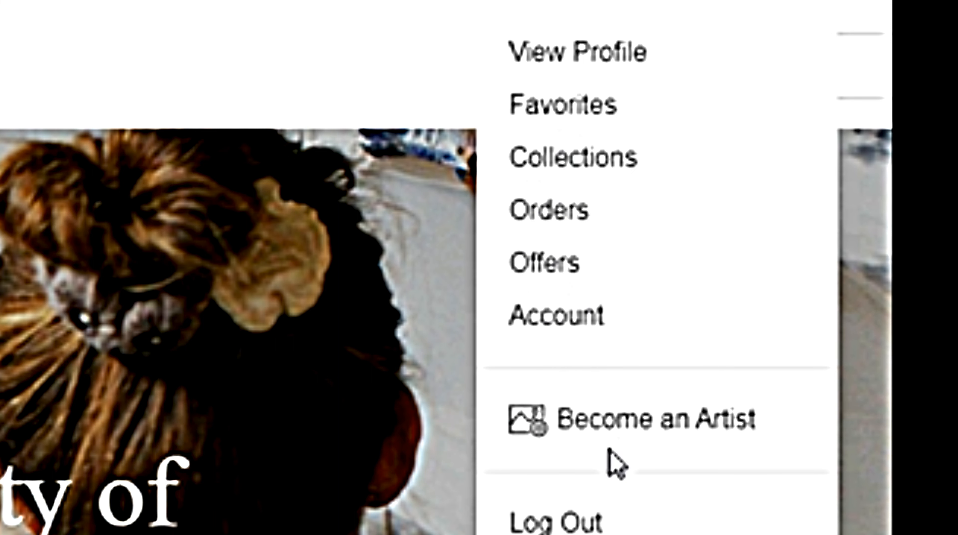
{"action": "right_click", "coordinate": [665, 410]}
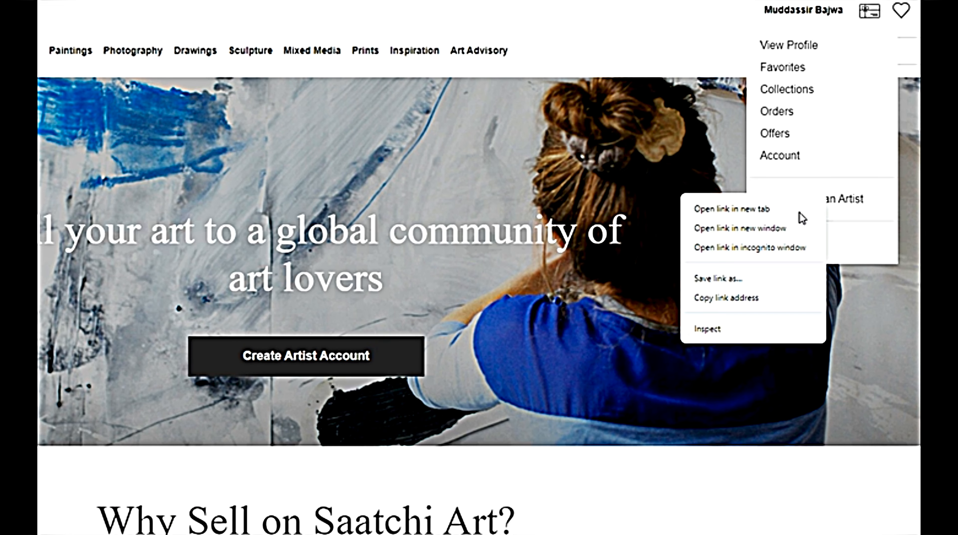
{"action": "left_click", "coordinate": [798, 211]}
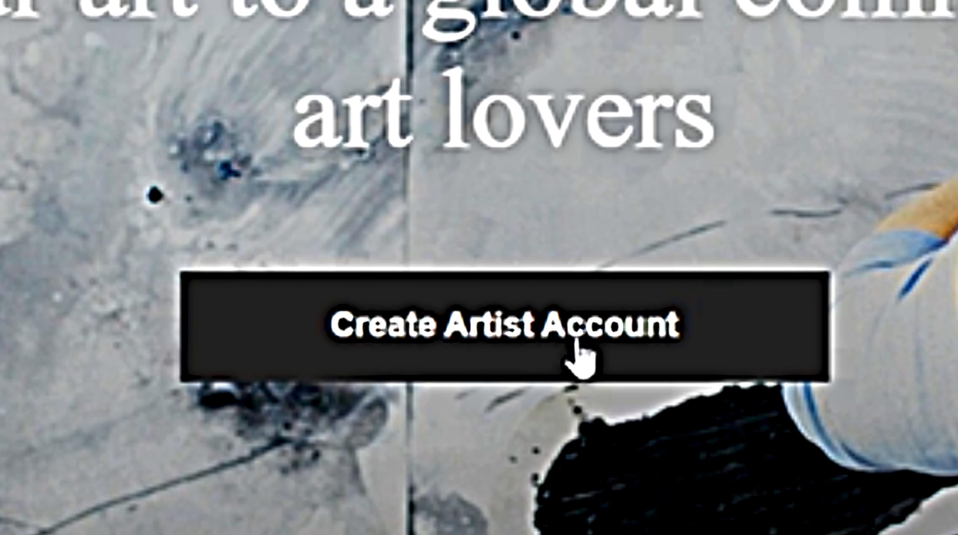
- Create an artist account, accept the irreversible conversion, and confirm the e-mail address through the link in the verification message
{"action": "left_click", "coordinate": [332, 367]}
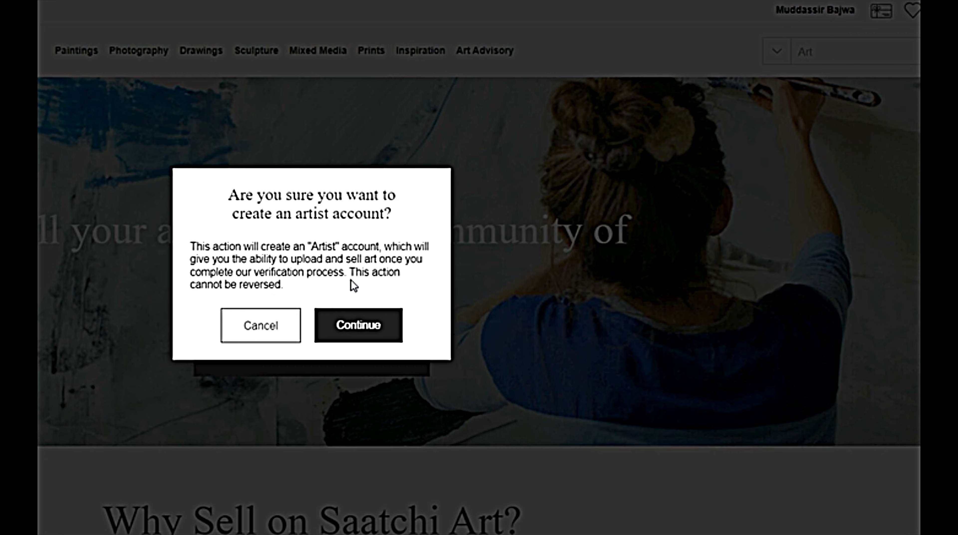
{"action": "left_click", "coordinate": [371, 332]}
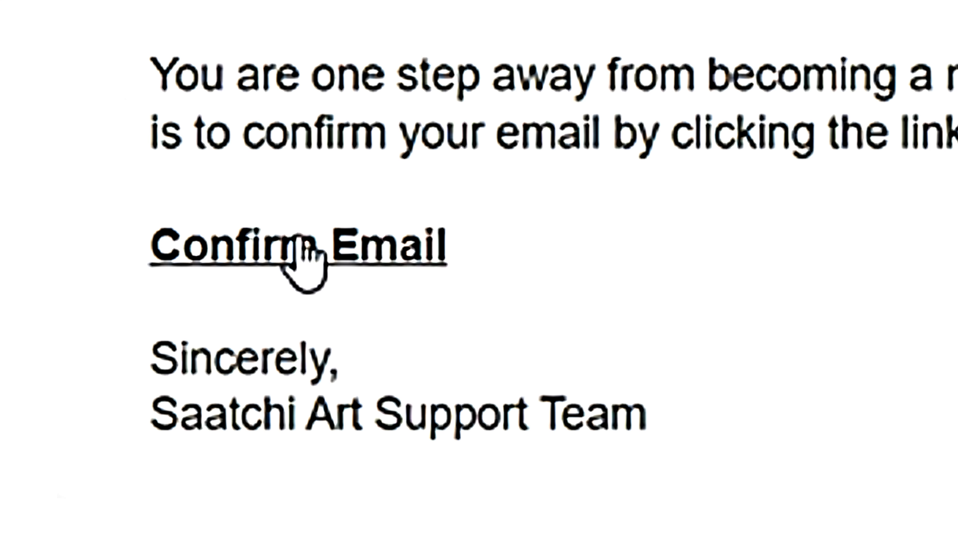
{"action": "left_click", "coordinate": [302, 243]}
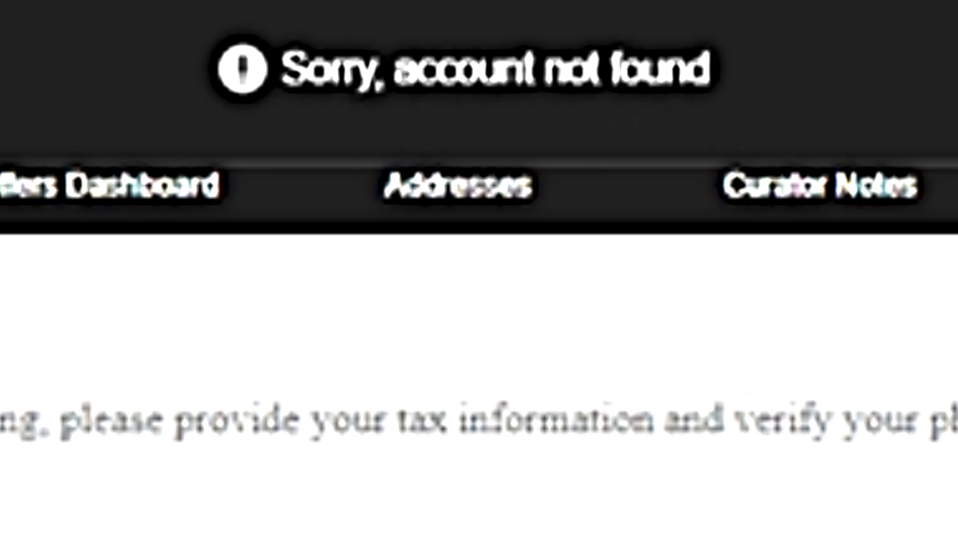
- Set the residential address country to Pakistan and the state to Punjab, and start the government ID upload
{"action": "mouse_move", "coordinate": [851, 28]}
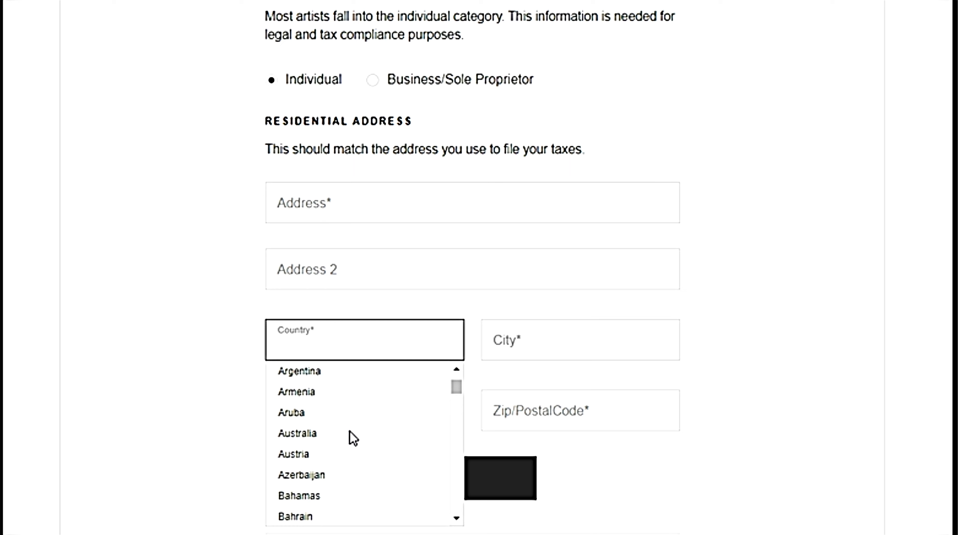
{"action": "scroll", "coordinate": [347, 435], "scroll_direction": "down", "scroll_amount": 15}
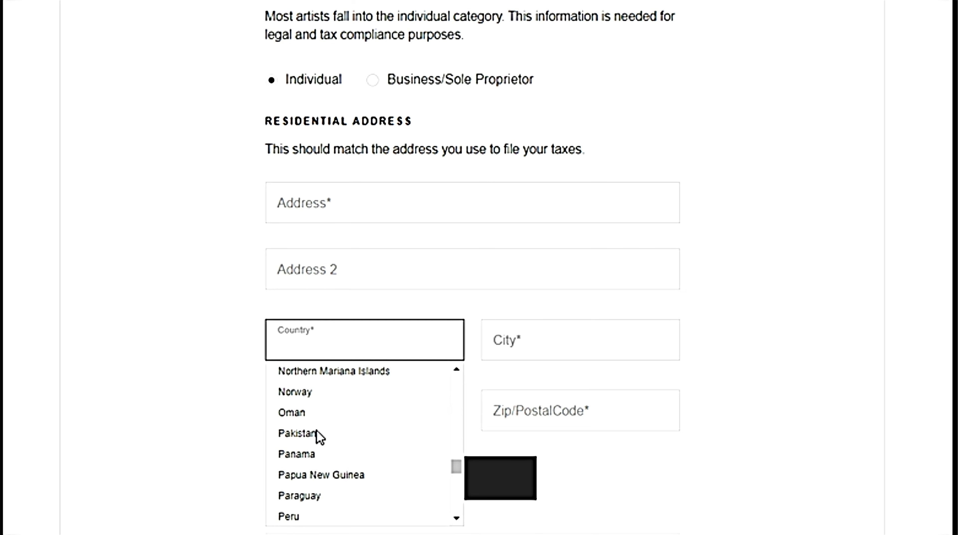
{"action": "left_click", "coordinate": [298, 434]}
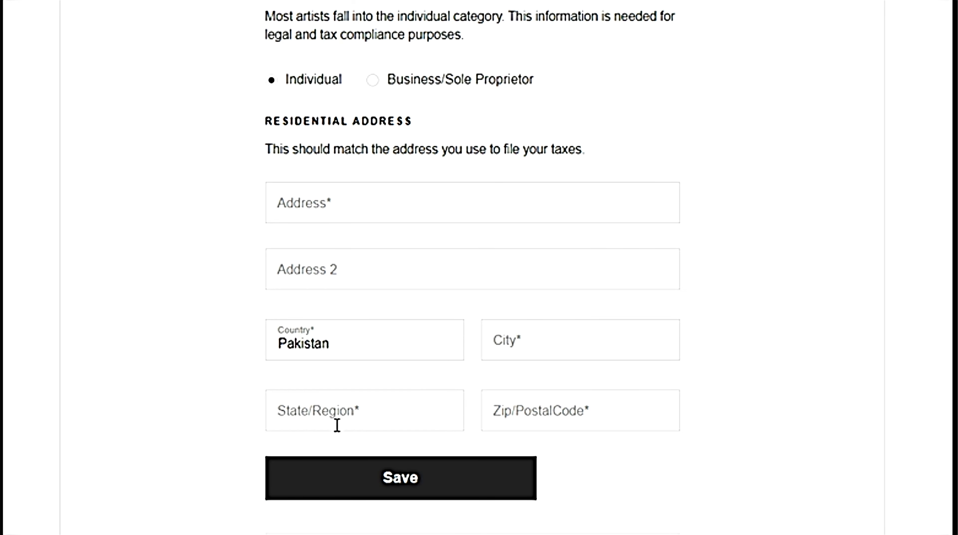
{"action": "left_click", "coordinate": [322, 424]}
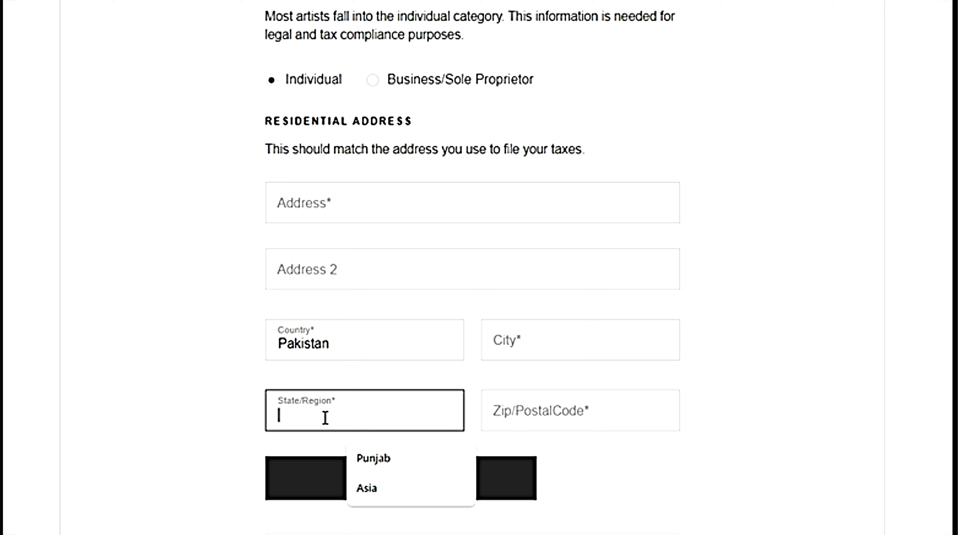
{"action": "left_click", "coordinate": [364, 468]}
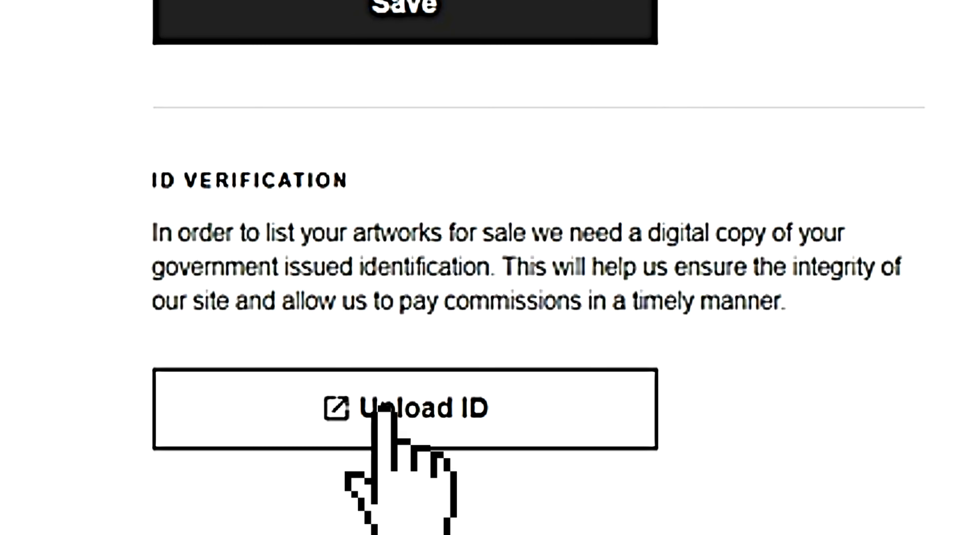
{"action": "left_click", "coordinate": [383, 408]}
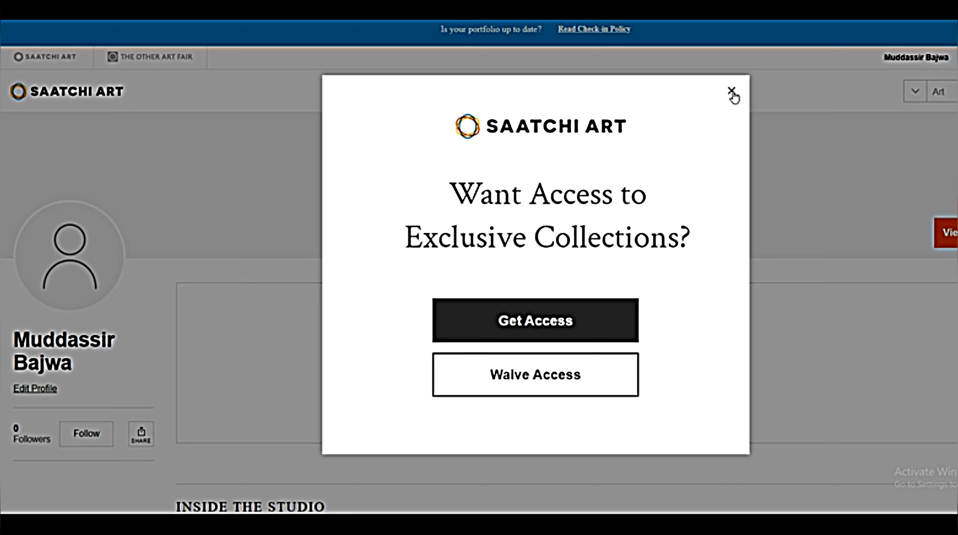
- Dismiss the exclusive collections offer and start adding a cover photo to the artist profile
{"action": "left_click", "coordinate": [731, 92]}
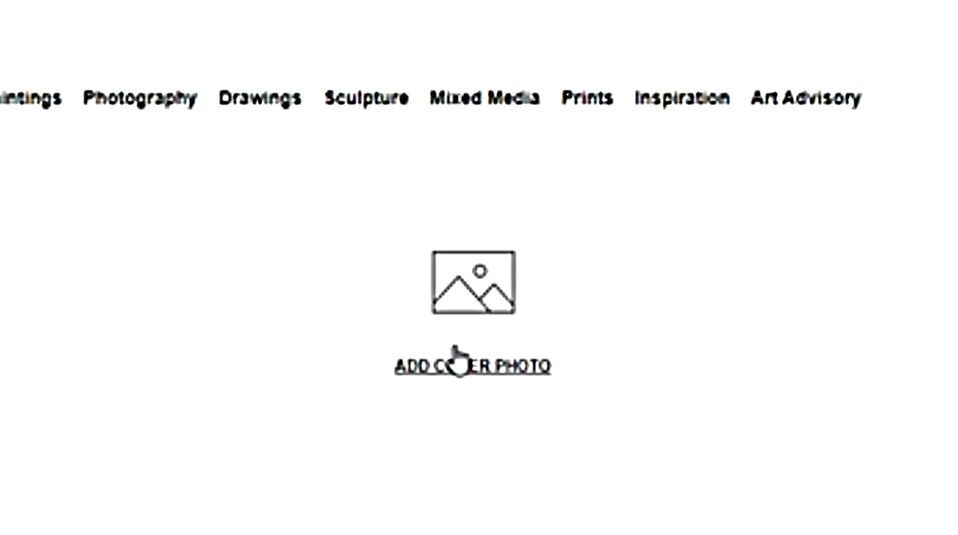
{"action": "left_click", "coordinate": [553, 224]}
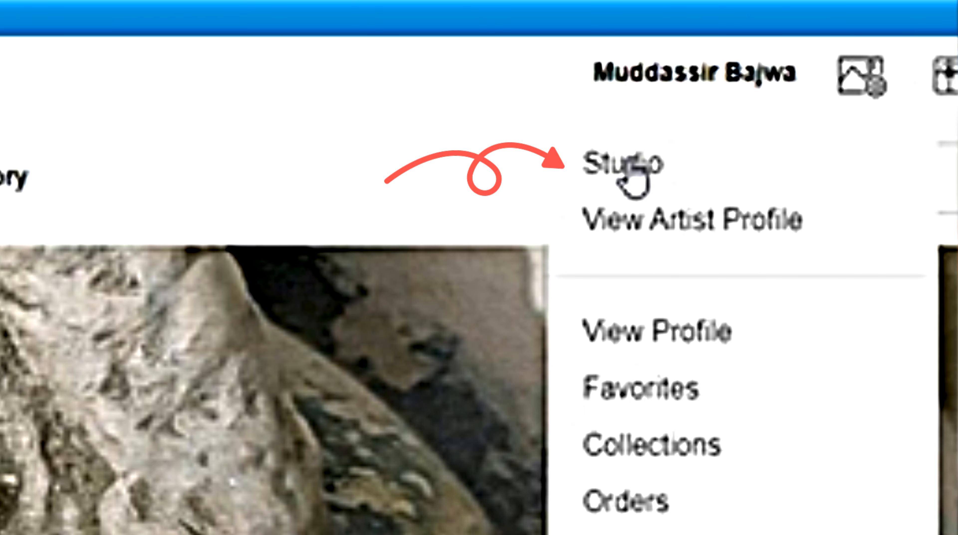
- Start a new artwork upload from the Studio and give the artwork the title "Baba Shahi"
{"action": "left_click", "coordinate": [759, 123]}
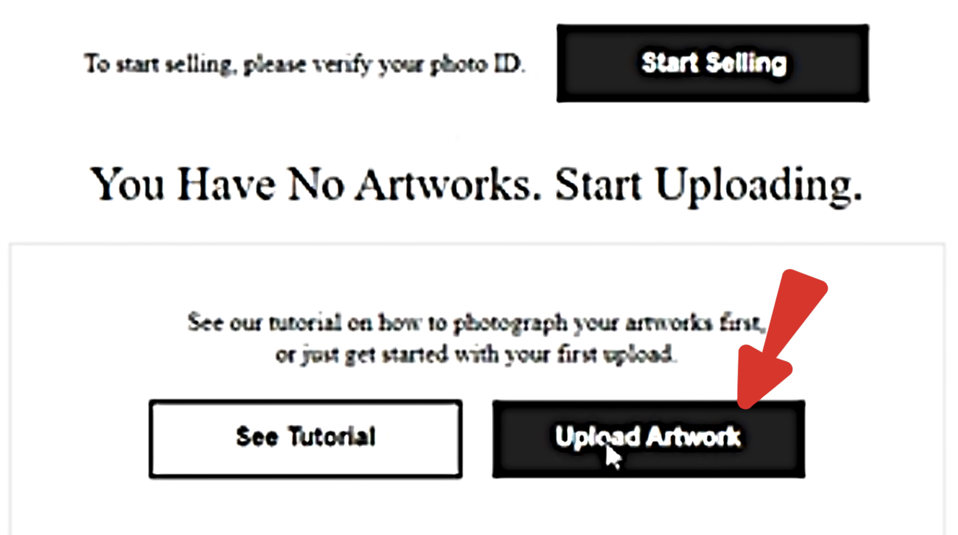
{"action": "left_click", "coordinate": [607, 446]}
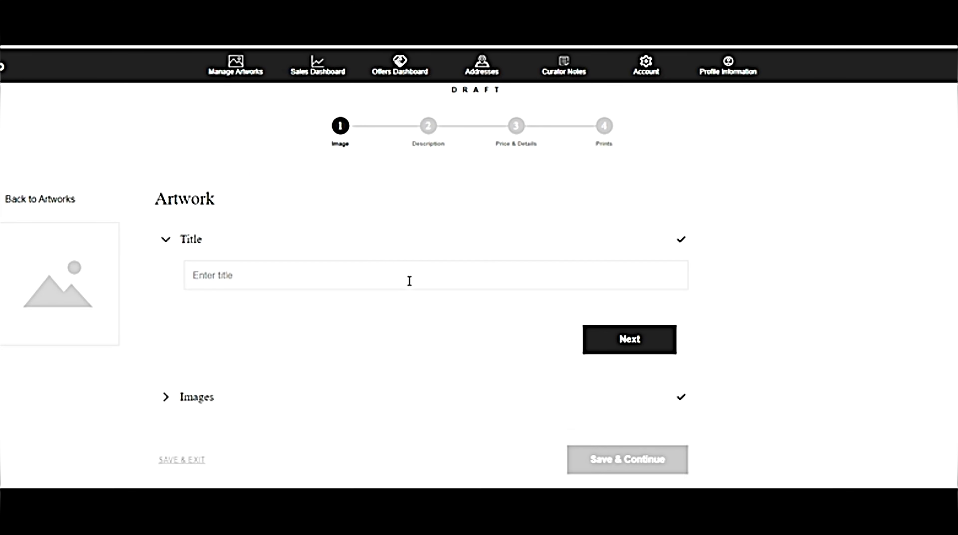
{"action": "left_click", "coordinate": [410, 278]}
{"action": "type", "text": "Baba Shahi"}
{"action": "key", "text": "Return"}
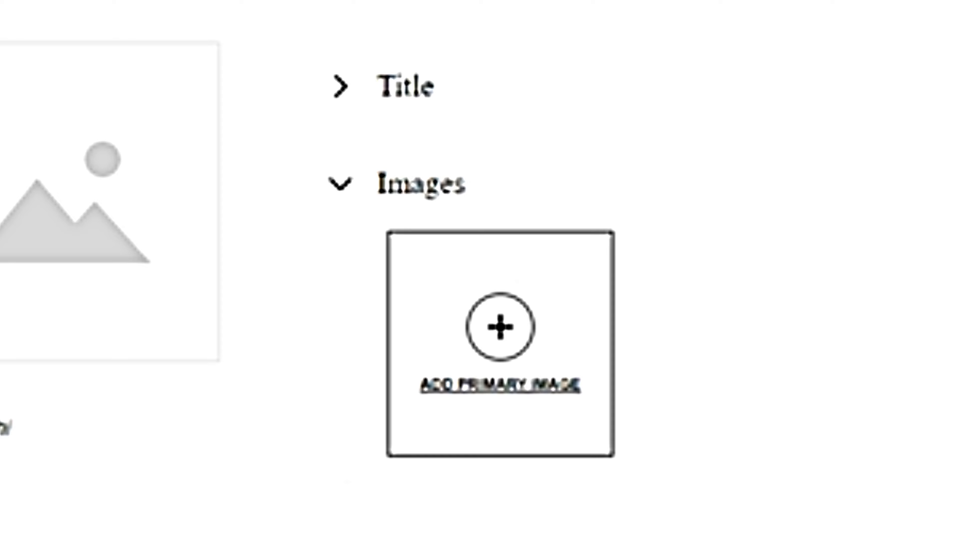
- Upload IMG_9618.JPG as the artwork's primary image, with the thumbnail crop centred on the seated figure
{"action": "left_click", "coordinate": [501, 385]}
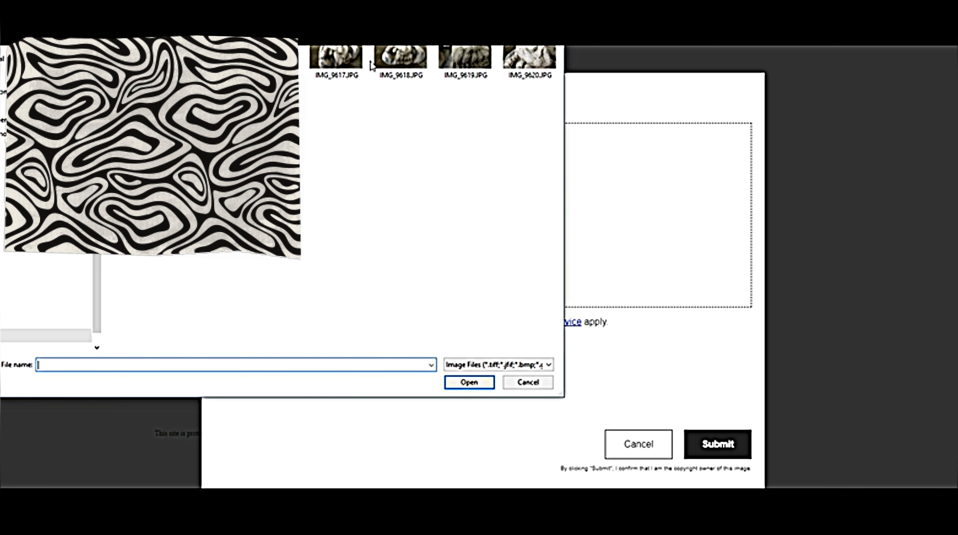
{"action": "left_click", "coordinate": [412, 57]}
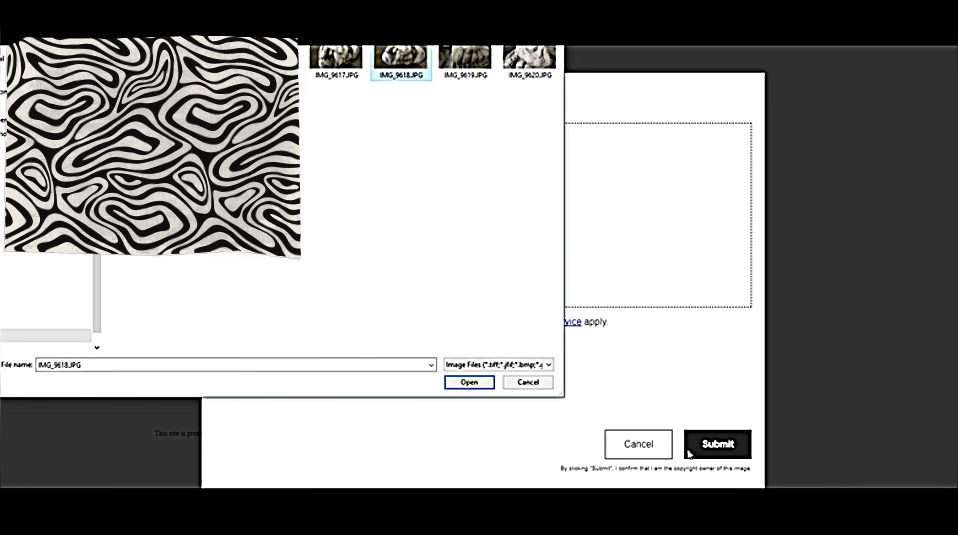
{"action": "left_click", "coordinate": [472, 384]}
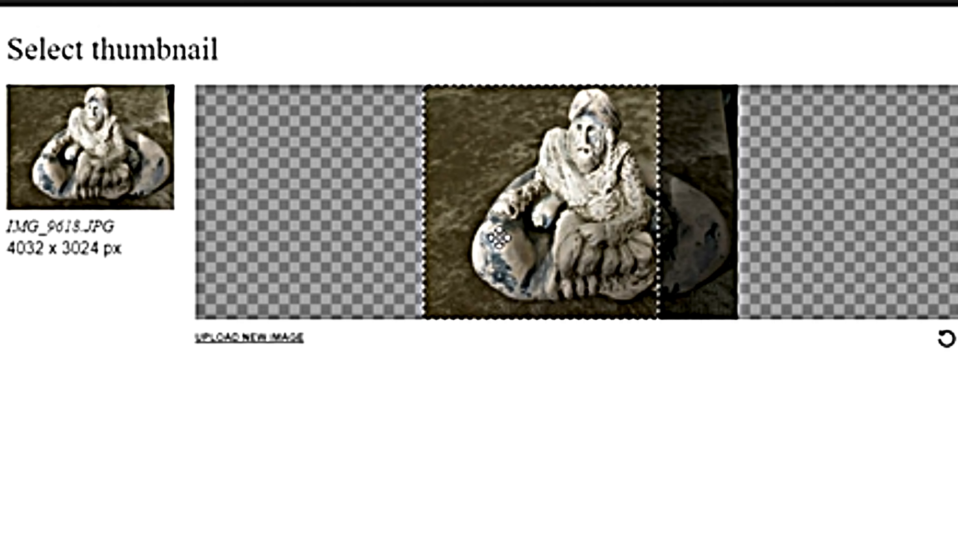
{"action": "left_click_drag", "start_coordinate": [519, 213], "coordinate": [571, 214]}
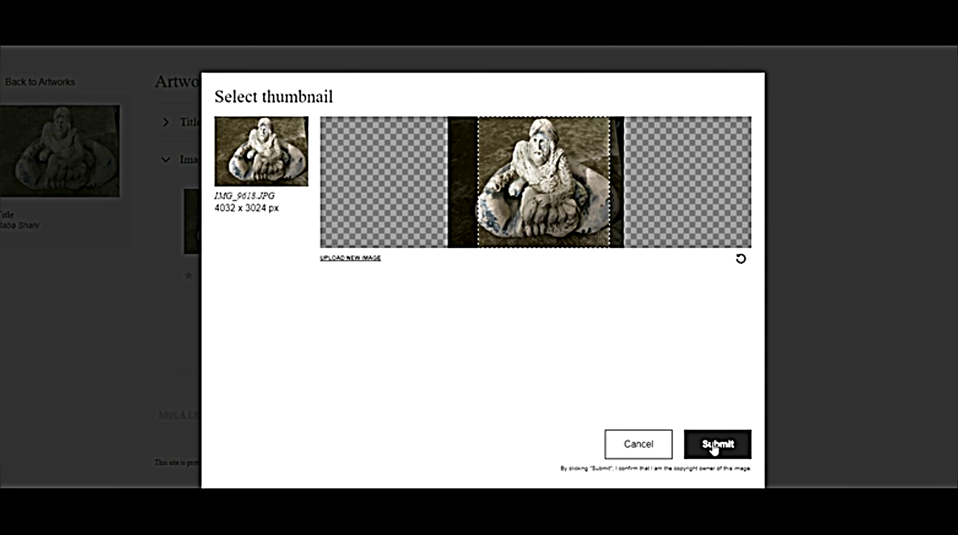
{"action": "left_click", "coordinate": [715, 450]}
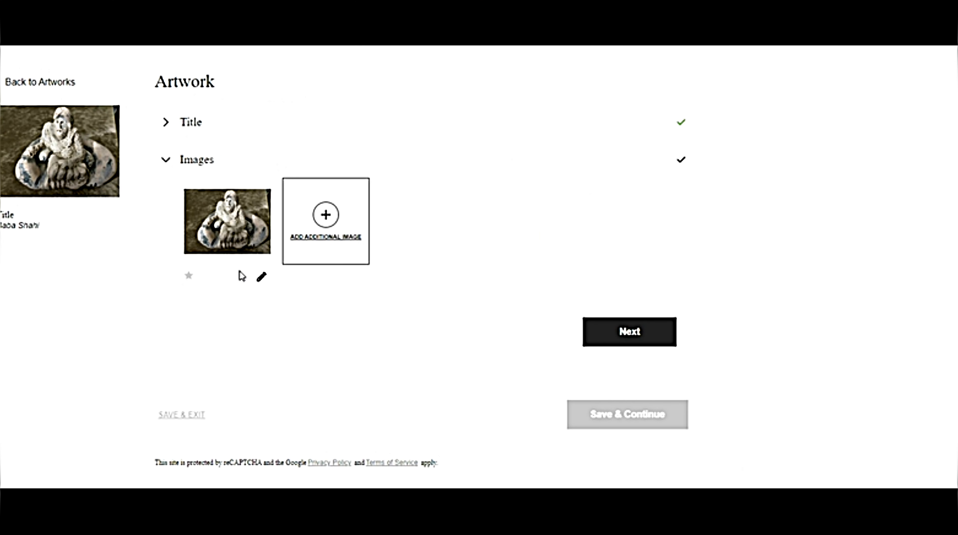
- Add IMG_9619.JPG as an additional image with the caption "Closeup of detail", and save the artwork section to continue
{"action": "left_click", "coordinate": [325, 223]}
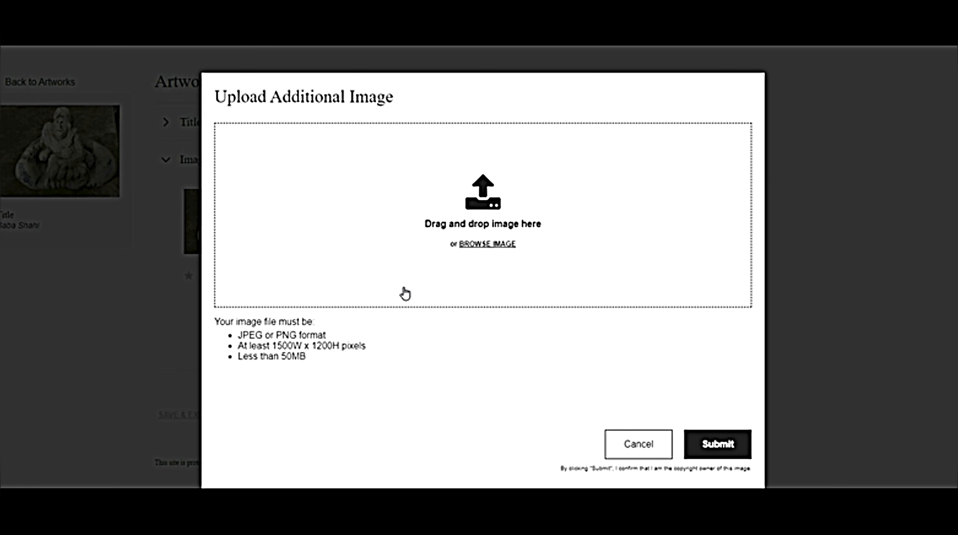
{"action": "left_click", "coordinate": [380, 194]}
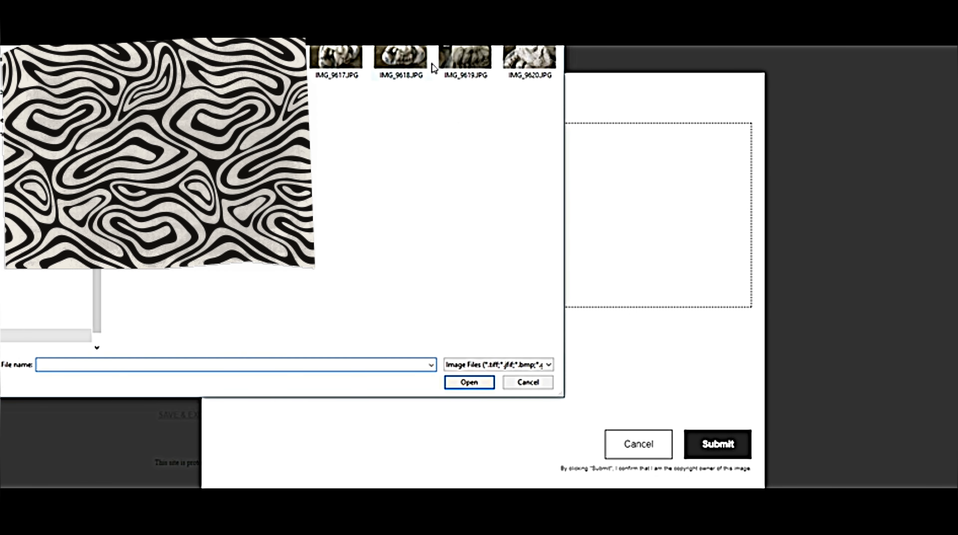
{"action": "left_click", "coordinate": [465, 60]}
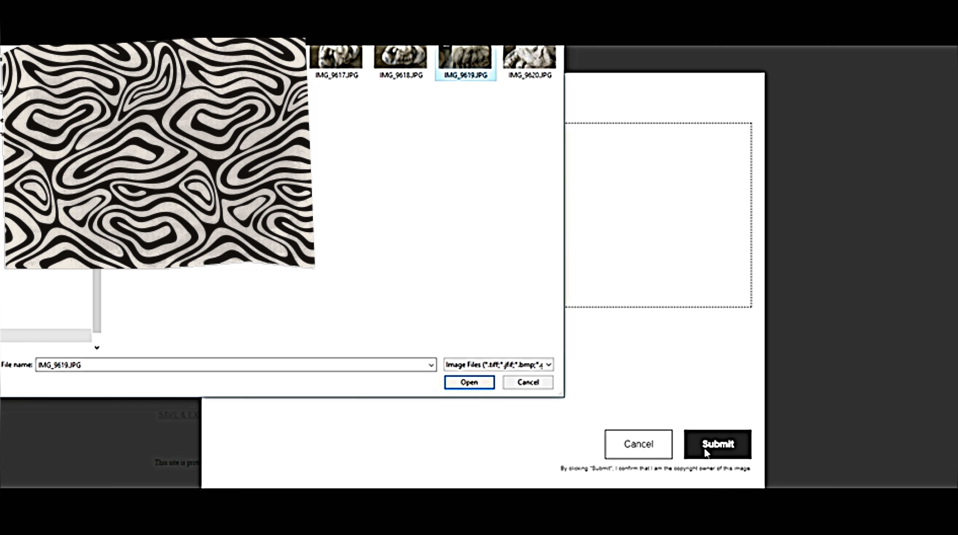
{"action": "left_click", "coordinate": [472, 383]}
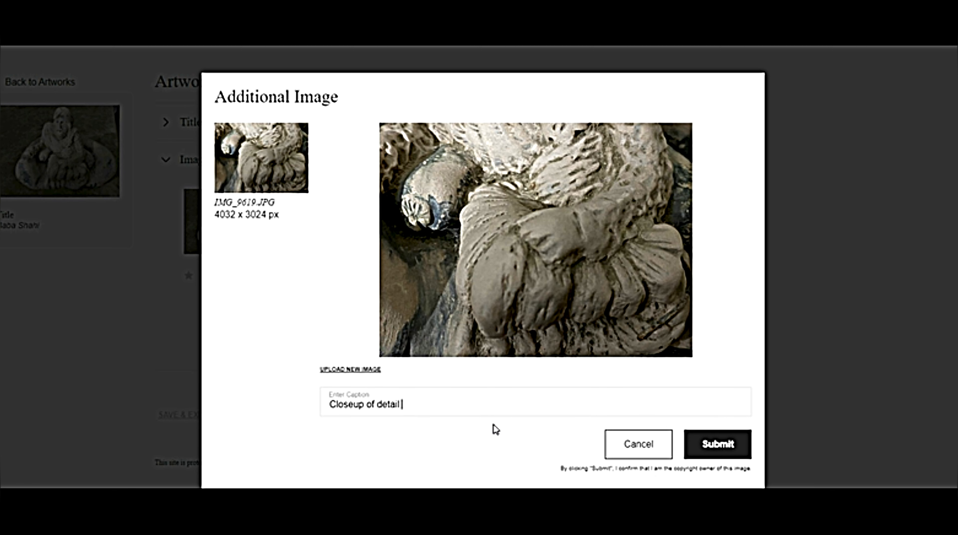
{"action": "type", "text": "ece"}
{"action": "left_click", "coordinate": [717, 446]}
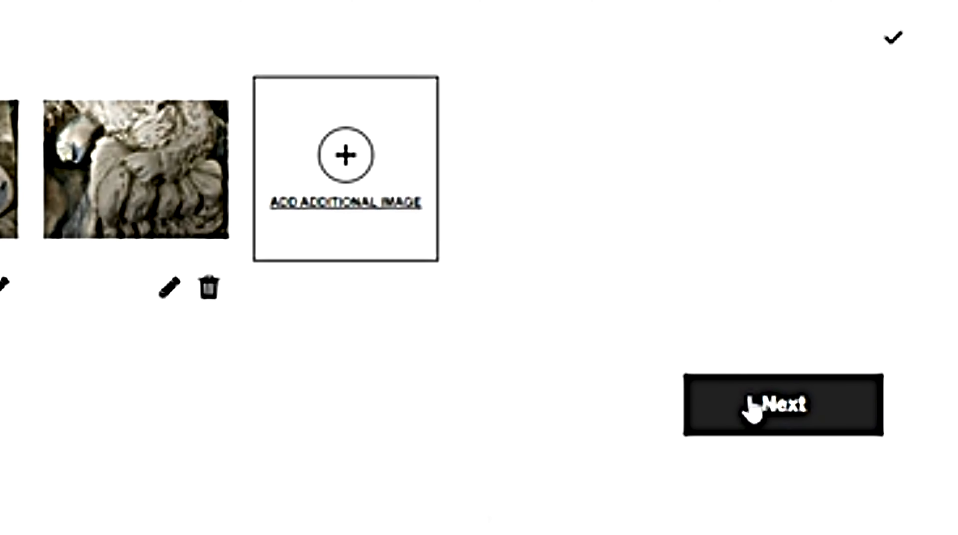
{"action": "left_click", "coordinate": [752, 407]}
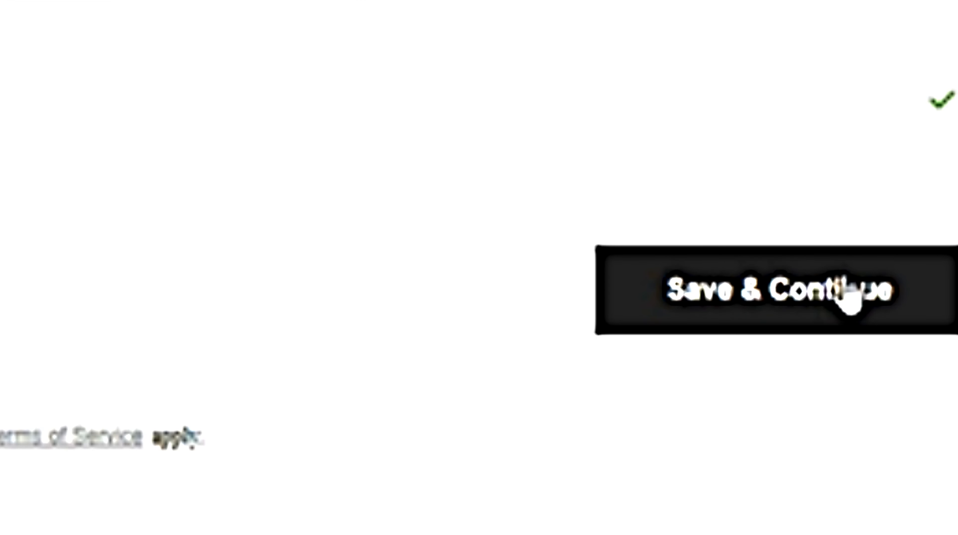
{"action": "left_click", "coordinate": [848, 296]}
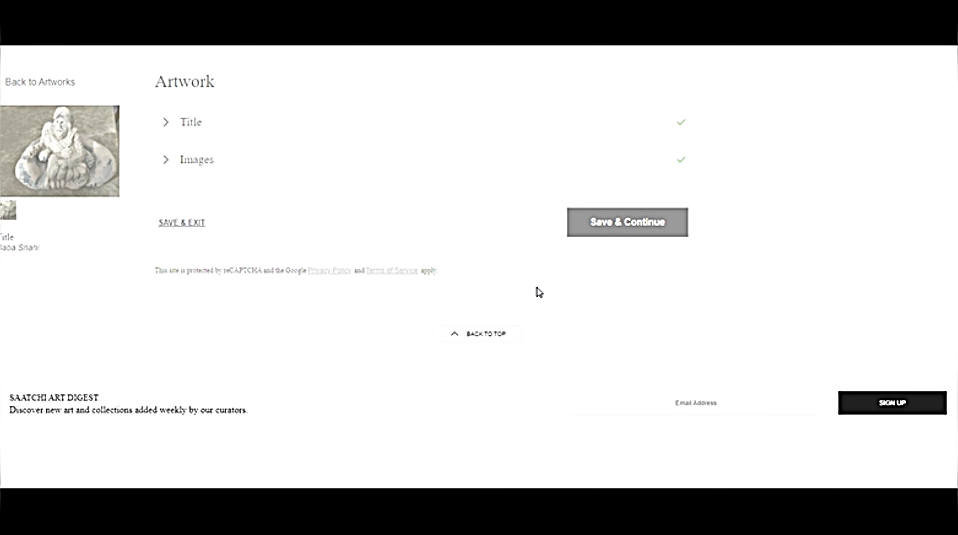
- Set the artwork's category to Sculpture and its subject to Men
{"action": "left_click", "coordinate": [879, 184]}
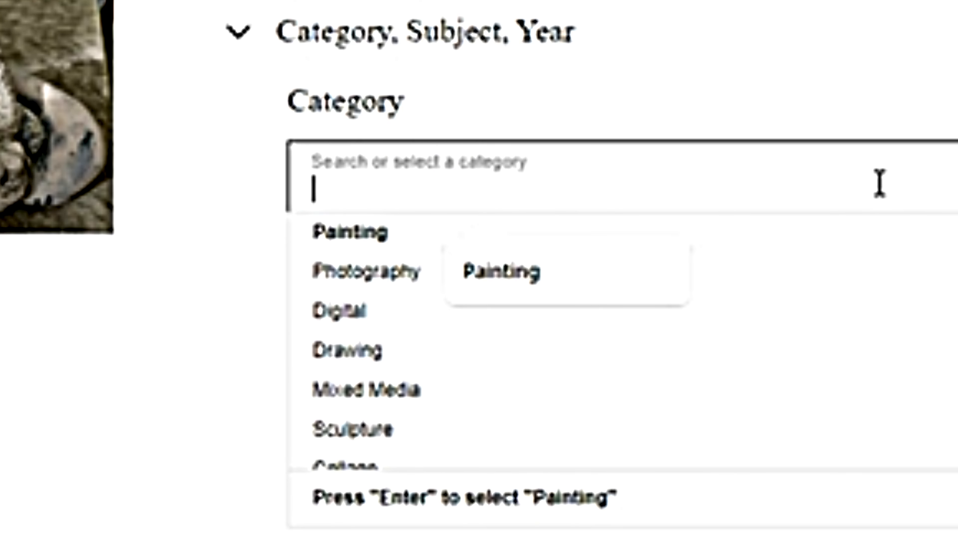
{"action": "scroll", "coordinate": [404, 349], "scroll_direction": "down", "scroll_amount": 2}
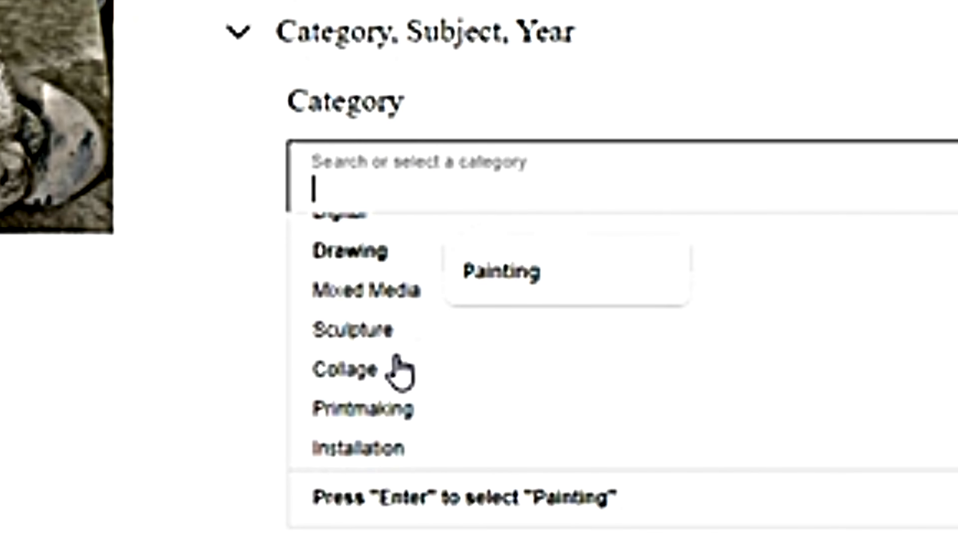
{"action": "left_click", "coordinate": [394, 338]}
{"action": "left_click", "coordinate": [541, 456]}
{"action": "type", "text": "Men"}
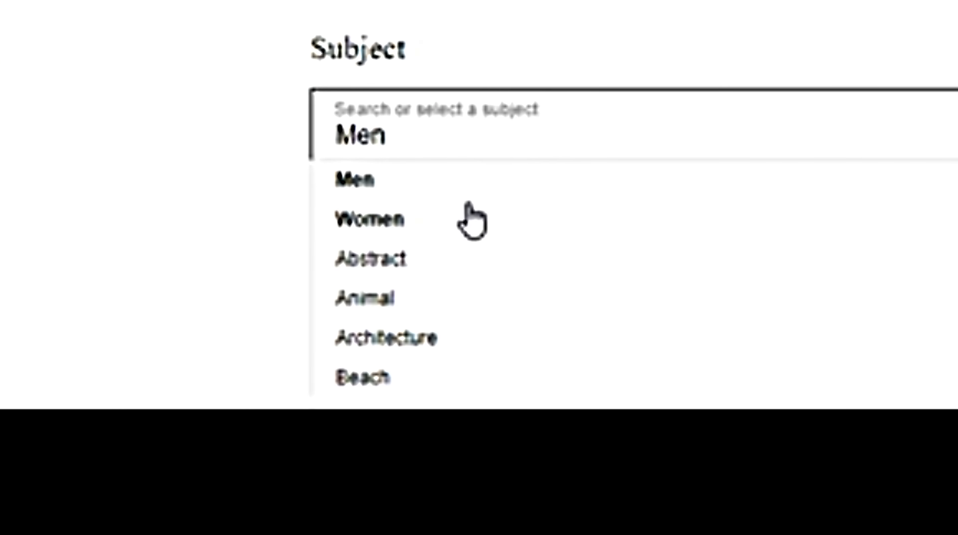
{"action": "scroll", "coordinate": [483, 272], "scroll_direction": "down", "scroll_amount": 4}
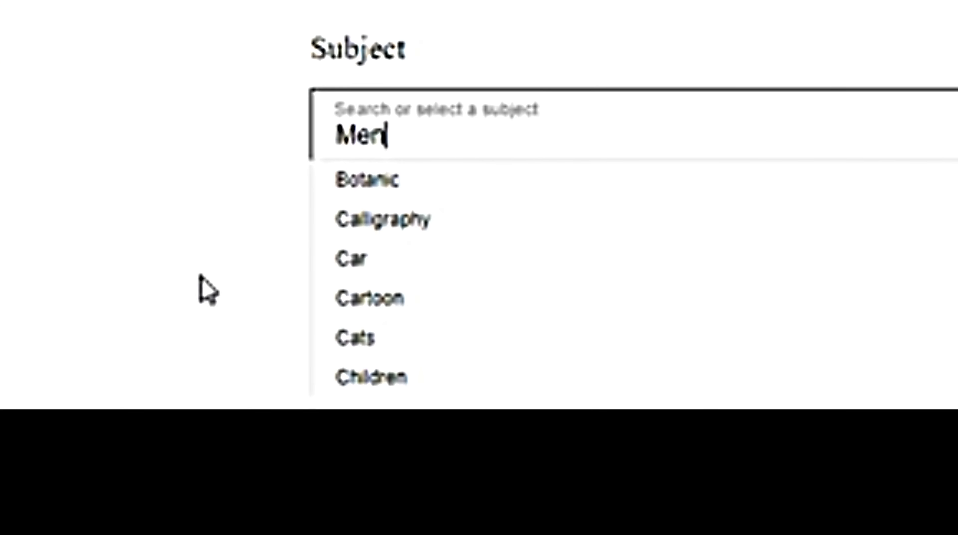
{"action": "left_click", "coordinate": [221, 303]}
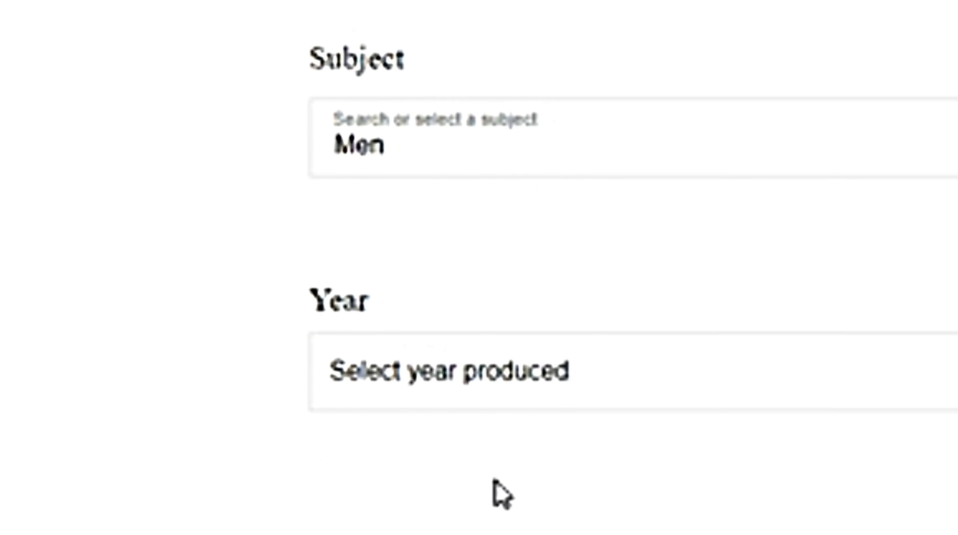
- Set the year produced to 2009 and proceed to the mediums, materials and styles
{"action": "left_click", "coordinate": [495, 389]}
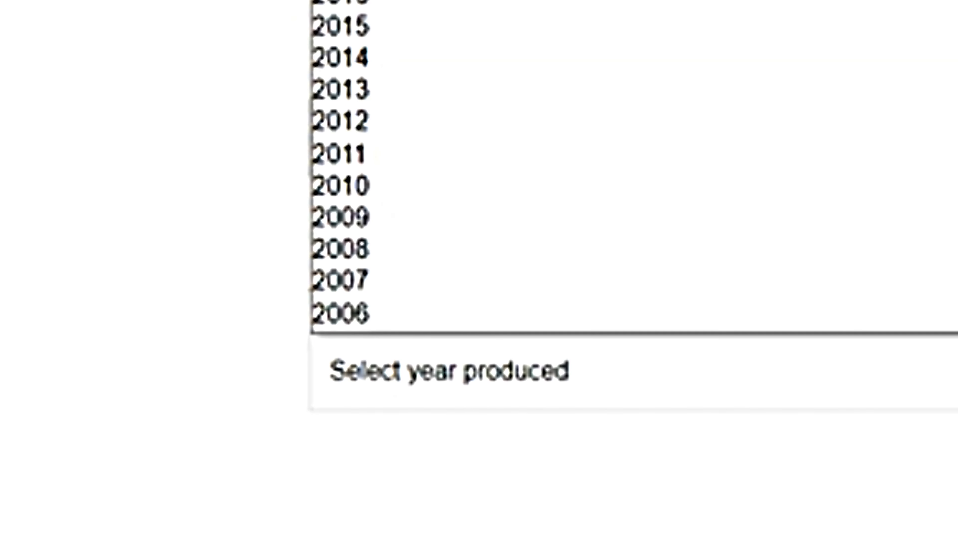
{"action": "left_click", "coordinate": [367, 227]}
{"action": "scroll", "coordinate": [509, 438], "scroll_direction": "down", "scroll_amount": 2}
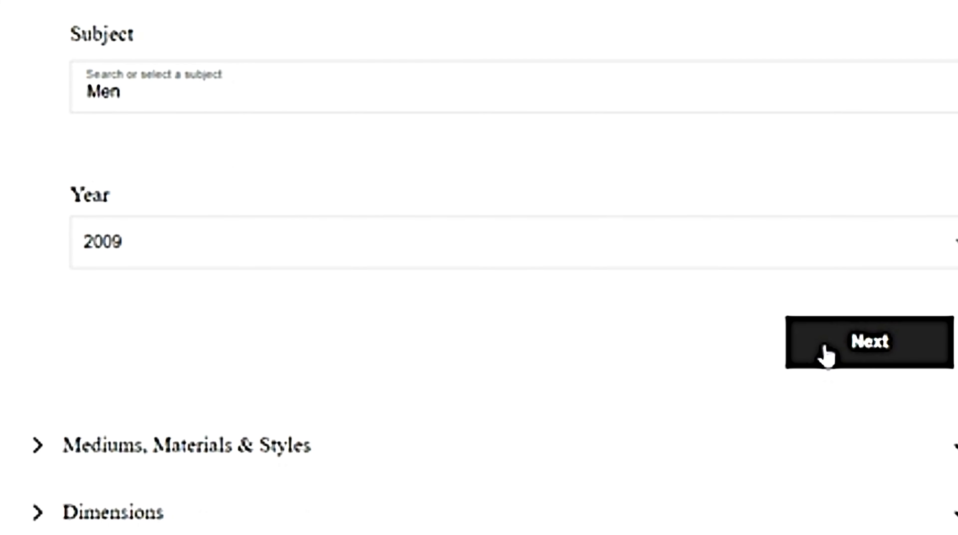
{"action": "left_click", "coordinate": [826, 354]}
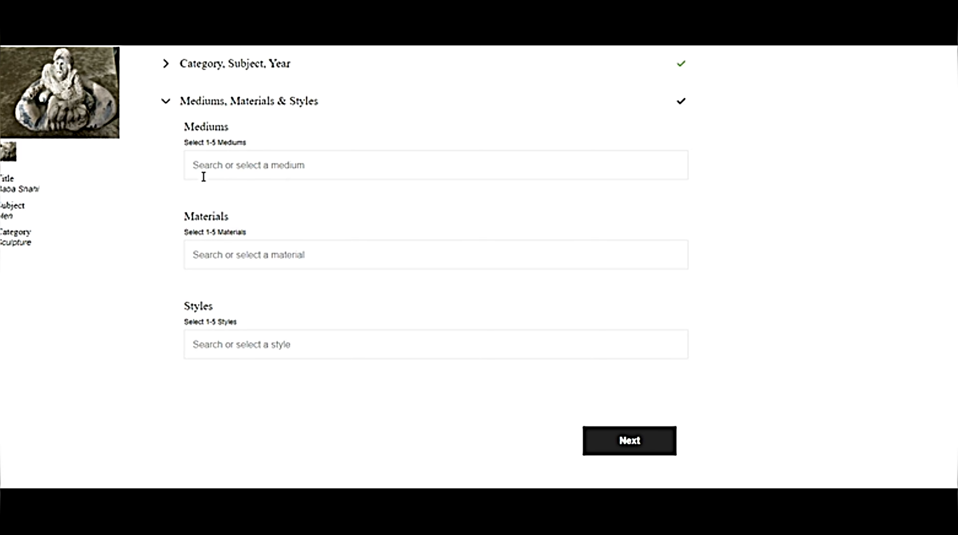
- Add Modeling and 3D Sculpting as the artwork's mediums
{"action": "left_click", "coordinate": [262, 172]}
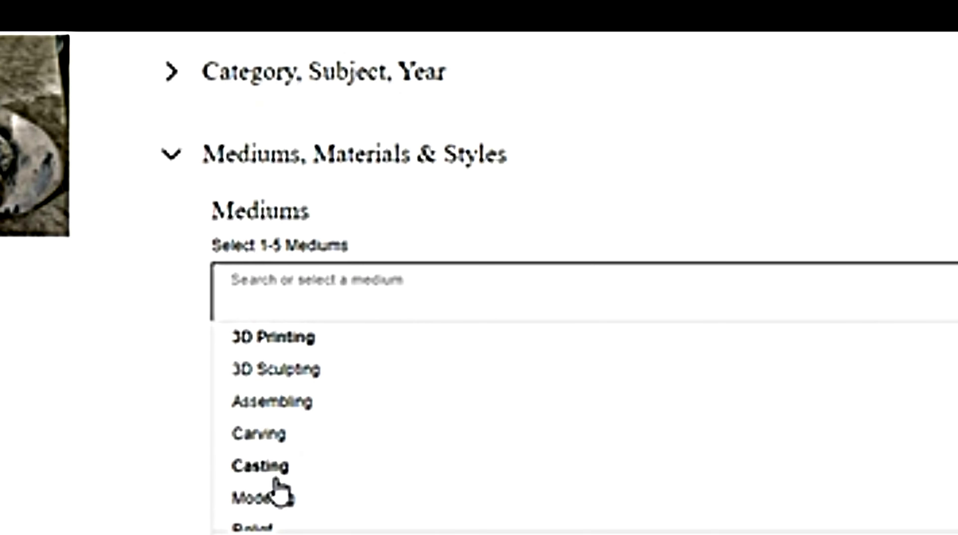
{"action": "scroll", "coordinate": [278, 489], "scroll_direction": "down", "scroll_amount": 1}
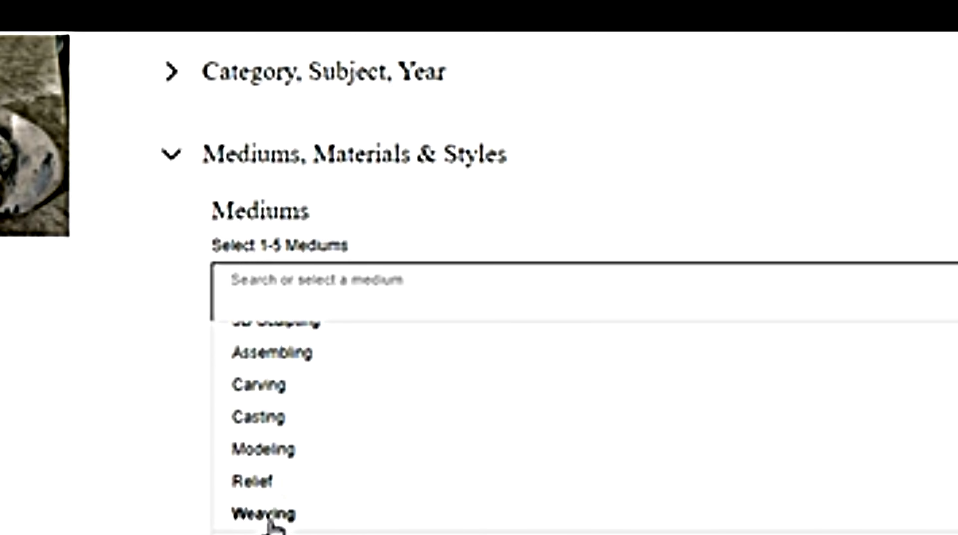
{"action": "left_click", "coordinate": [267, 454]}
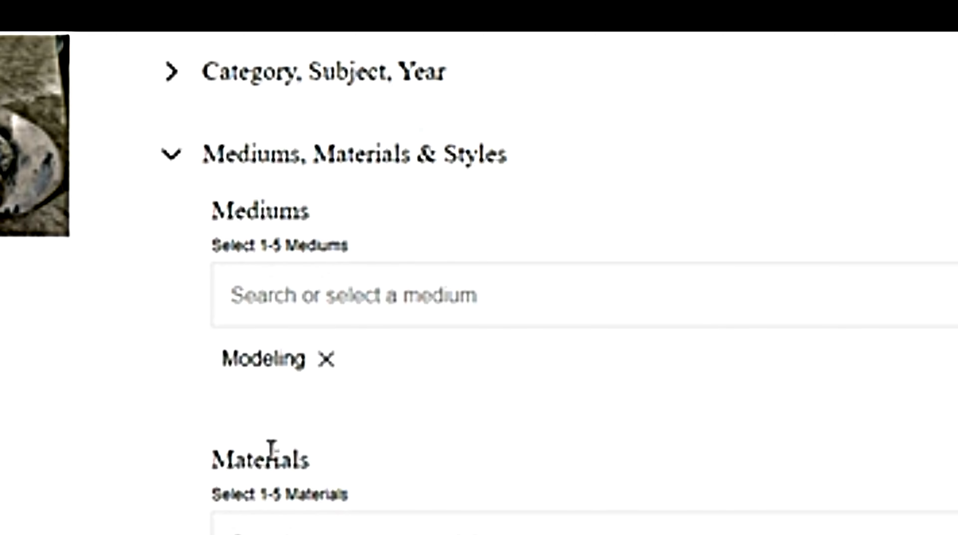
{"action": "left_click", "coordinate": [410, 302]}
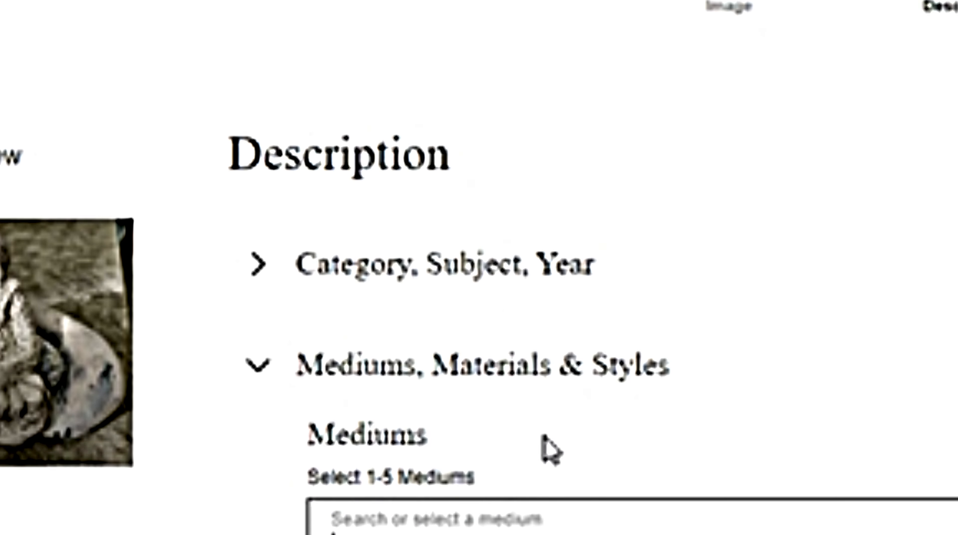
{"action": "scroll", "coordinate": [548, 449], "scroll_direction": "down", "scroll_amount": 5}
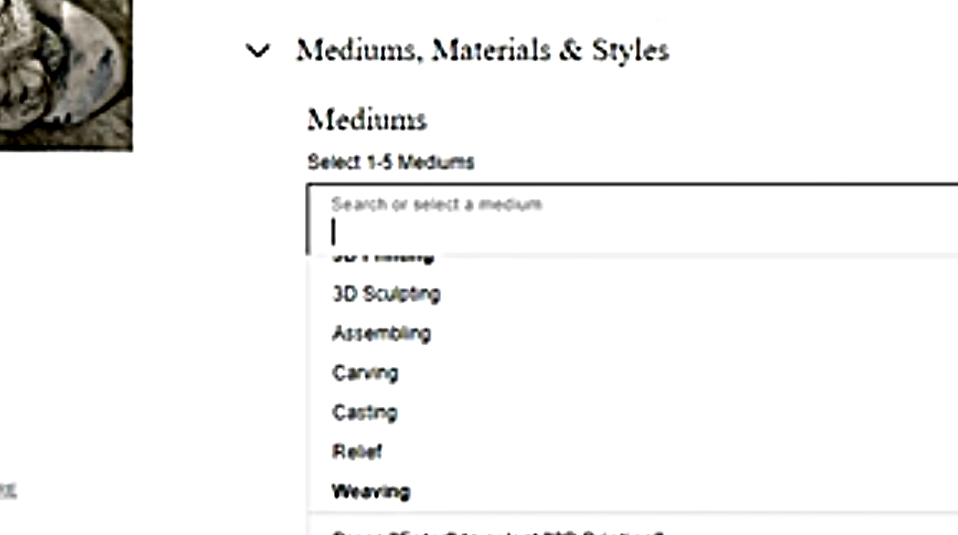
{"action": "left_click", "coordinate": [363, 296]}
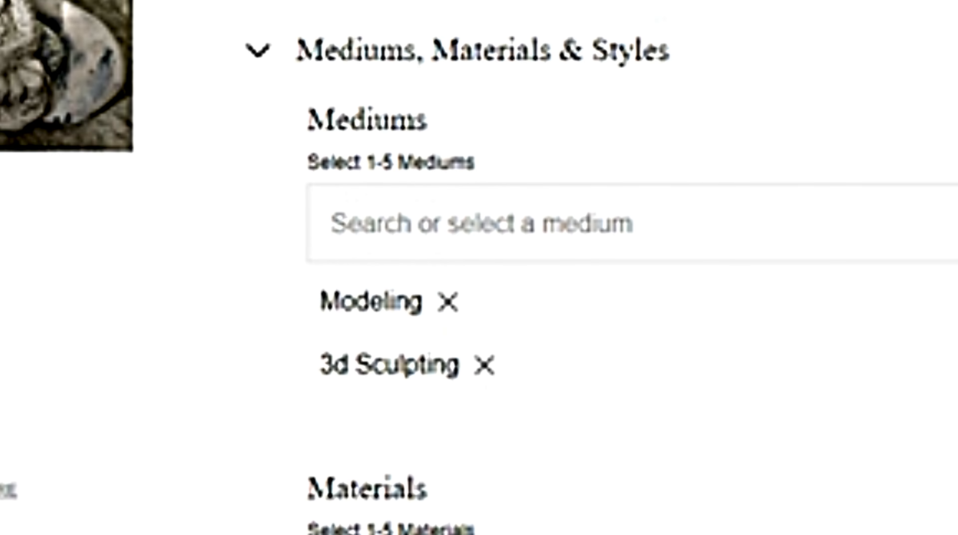
- Add Clay as the artwork's material
{"action": "left_click", "coordinate": [574, 387]}
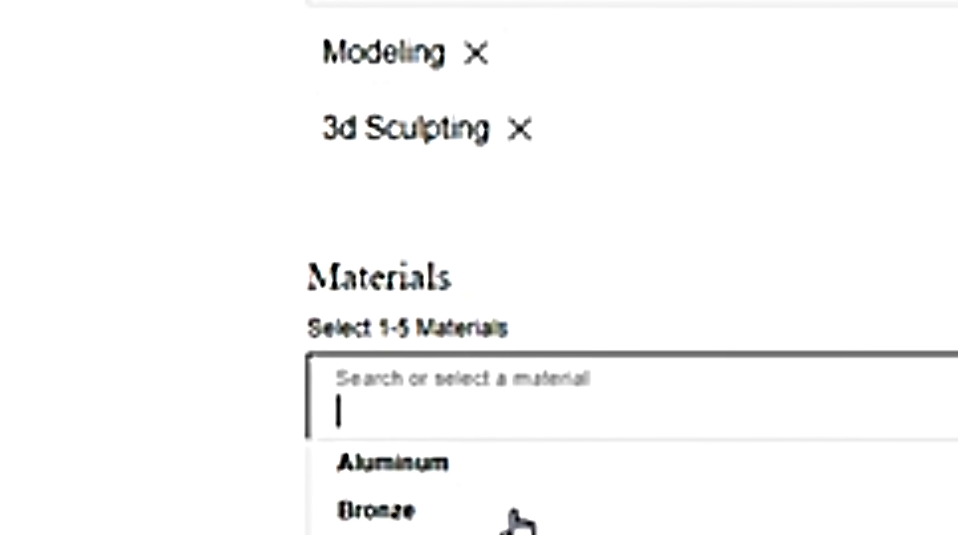
{"action": "scroll", "coordinate": [443, 524], "scroll_direction": "down", "scroll_amount": 2}
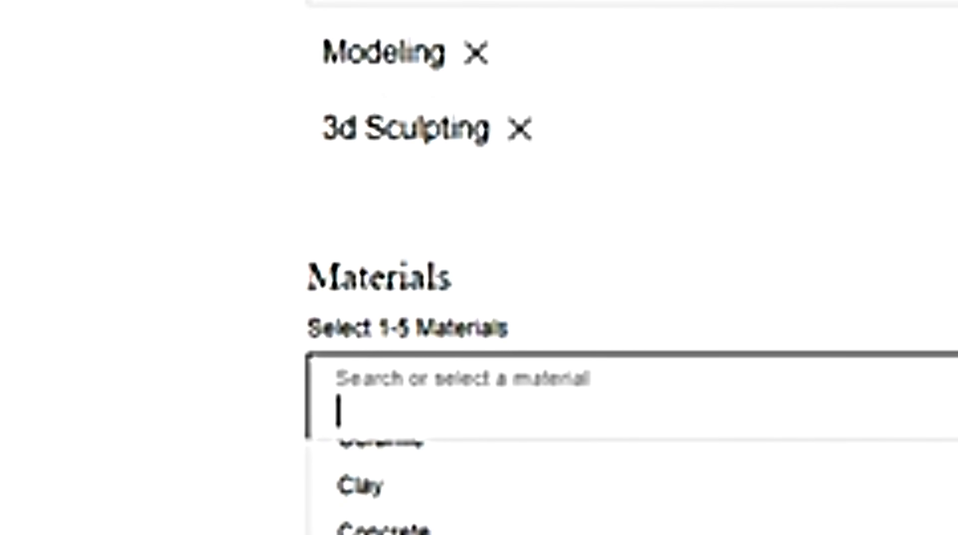
{"action": "scroll", "coordinate": [375, 487], "scroll_direction": "up", "scroll_amount": 2}
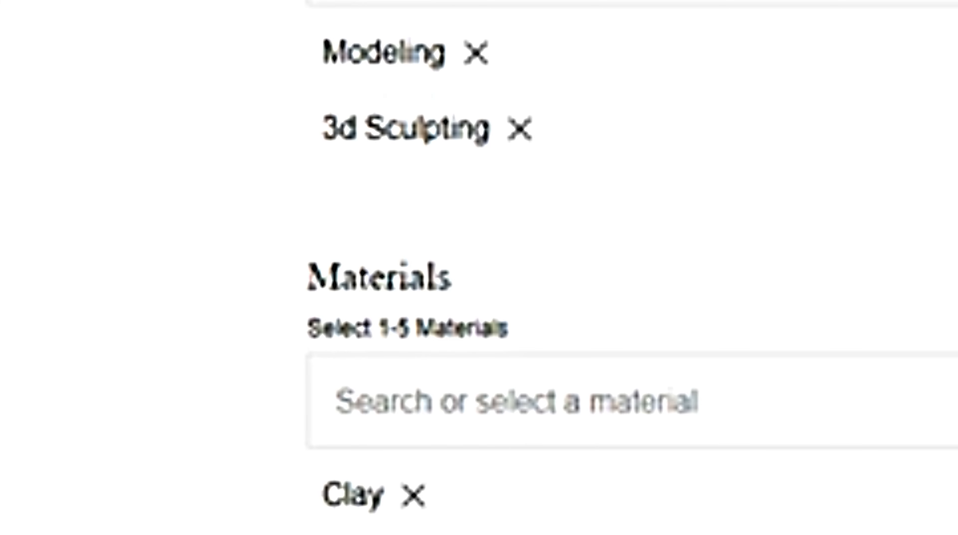
- Add Figurative and Folk as the artwork's styles
{"action": "scroll", "coordinate": [516, 475], "scroll_direction": "down", "scroll_amount": 5}
{"action": "scroll", "coordinate": [427, 413], "scroll_direction": "down", "scroll_amount": 5}
{"action": "left_click", "coordinate": [428, 381]}
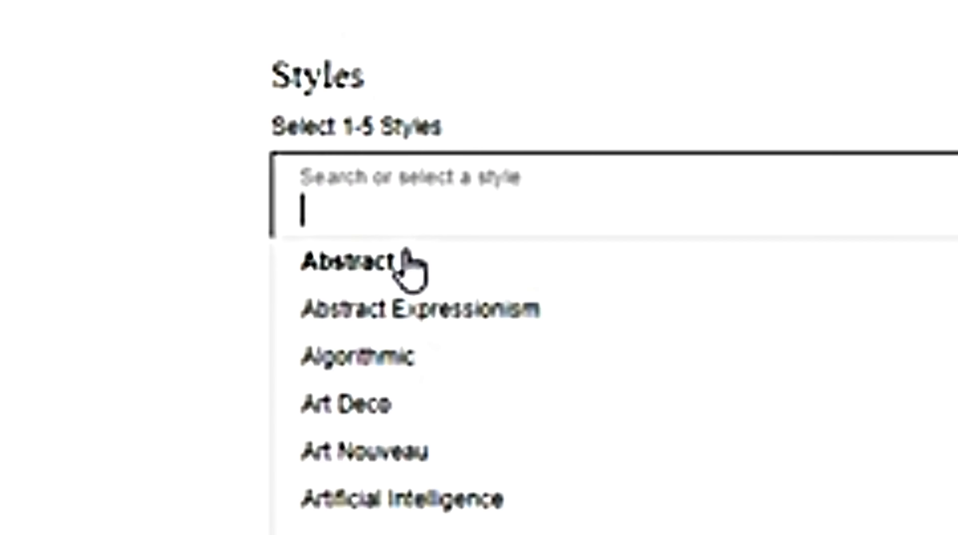
{"action": "scroll", "coordinate": [392, 457], "scroll_direction": "down", "scroll_amount": 5}
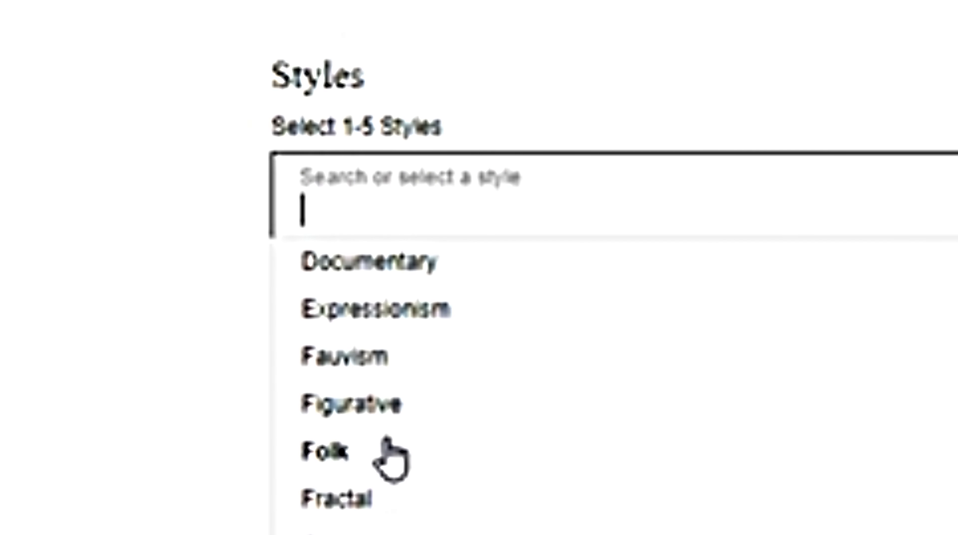
{"action": "left_click", "coordinate": [388, 421]}
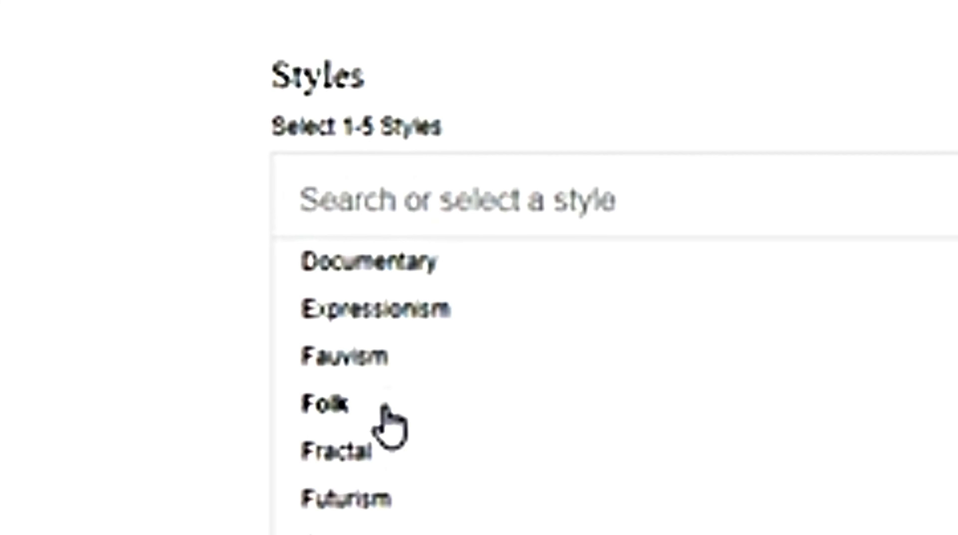
{"action": "left_click", "coordinate": [431, 218]}
{"action": "scroll", "coordinate": [376, 352], "scroll_direction": "down", "scroll_amount": 10}
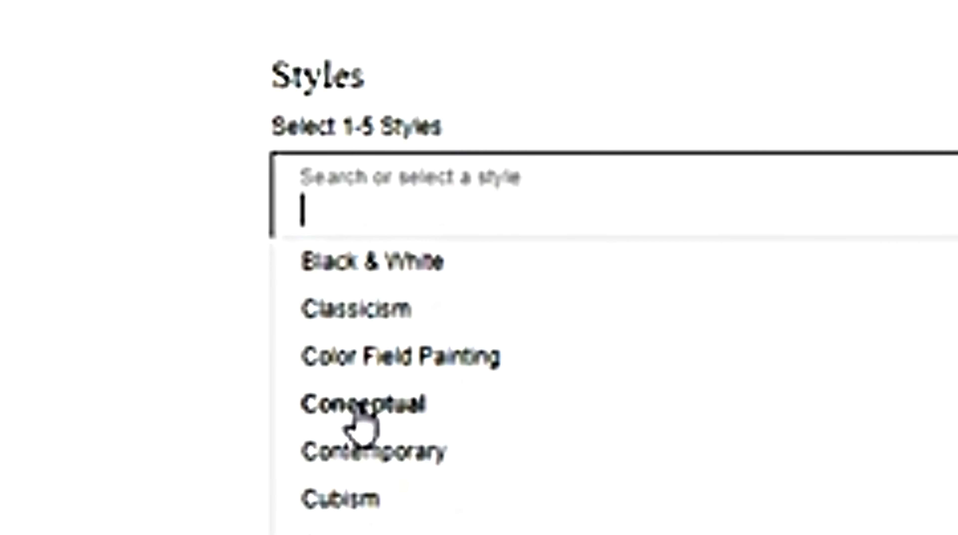
{"action": "left_click", "coordinate": [358, 407]}
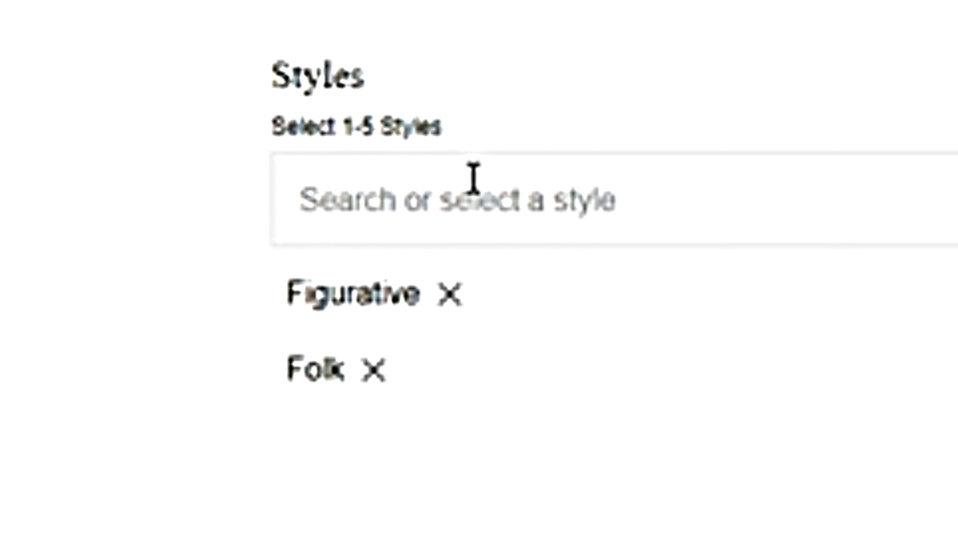
- Add Realism as a further style of the artwork and proceed to the dimensions
{"action": "left_click", "coordinate": [470, 180]}
{"action": "scroll", "coordinate": [446, 378], "scroll_direction": "down", "scroll_amount": 7}
{"action": "scroll", "coordinate": [439, 375], "scroll_direction": "down", "scroll_amount": 8}
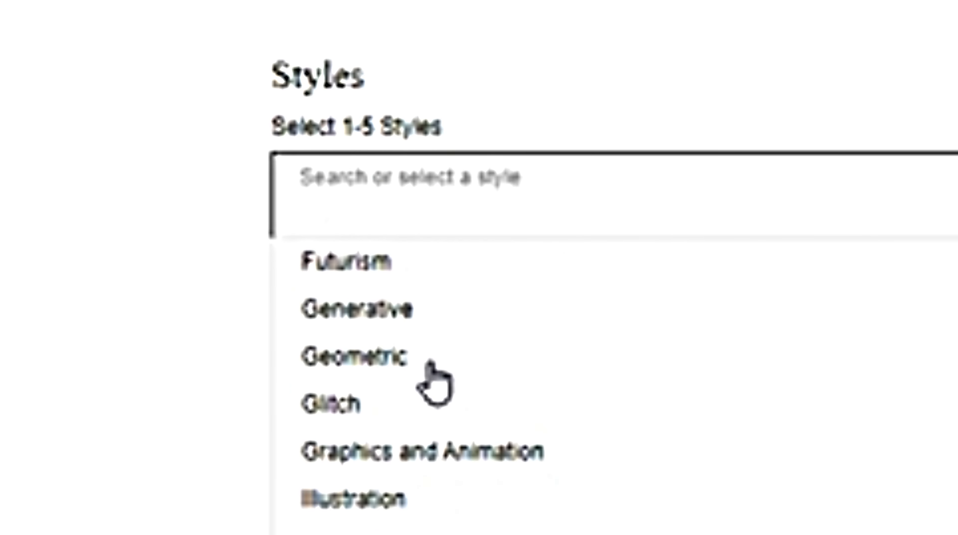
{"action": "scroll", "coordinate": [431, 371], "scroll_direction": "down", "scroll_amount": 3}
{"action": "scroll", "coordinate": [431, 371], "scroll_direction": "down", "scroll_amount": 4}
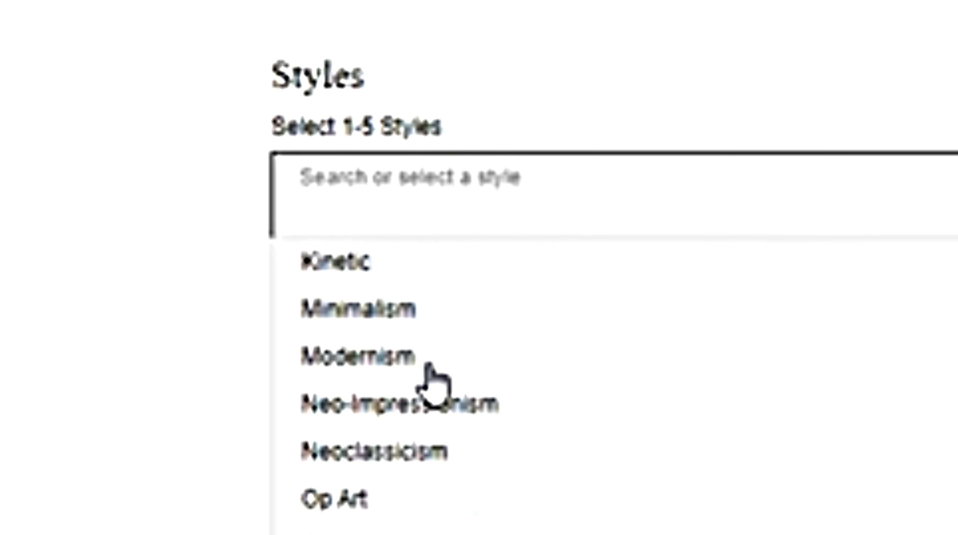
{"action": "scroll", "coordinate": [429, 374], "scroll_direction": "down", "scroll_amount": 3}
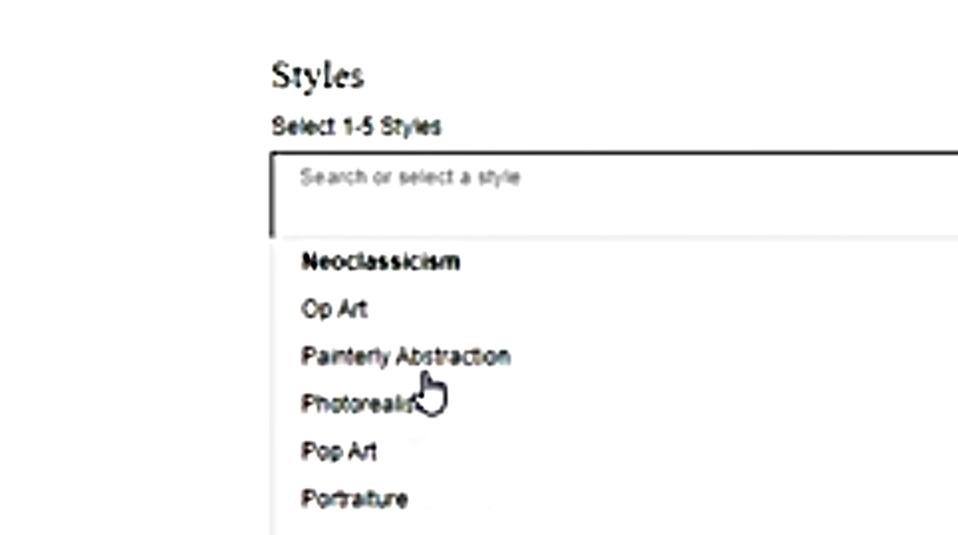
{"action": "scroll", "coordinate": [404, 369], "scroll_direction": "down", "scroll_amount": 3}
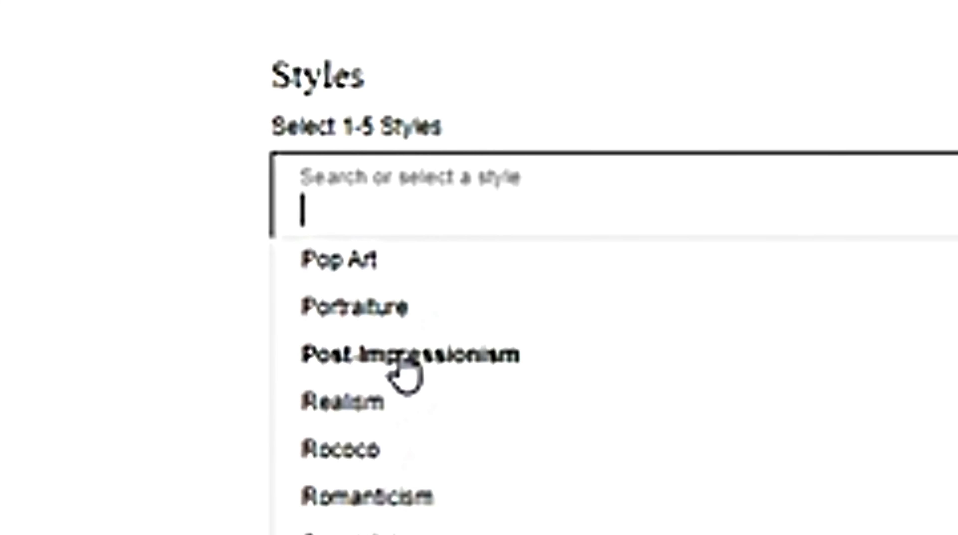
{"action": "scroll", "coordinate": [406, 369], "scroll_direction": "down", "scroll_amount": 4}
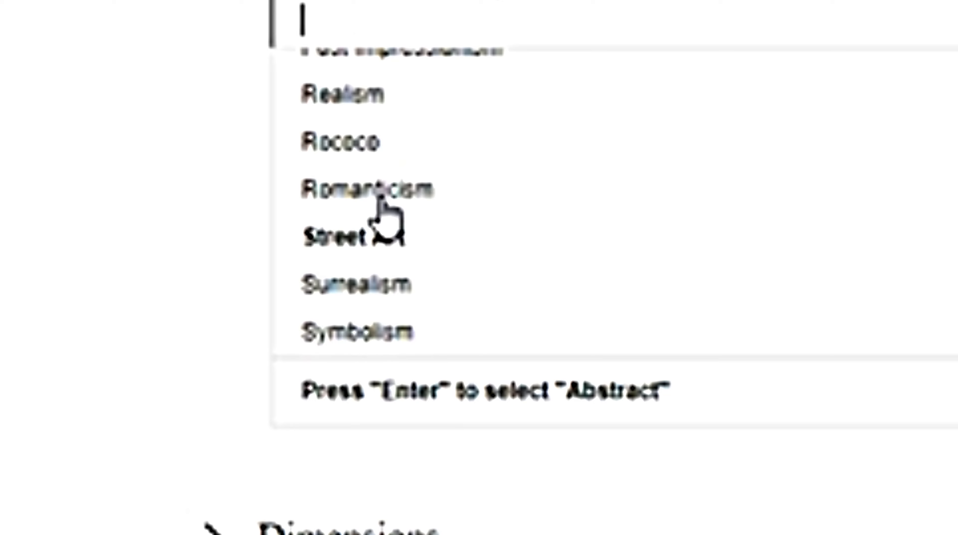
{"action": "left_click", "coordinate": [350, 98]}
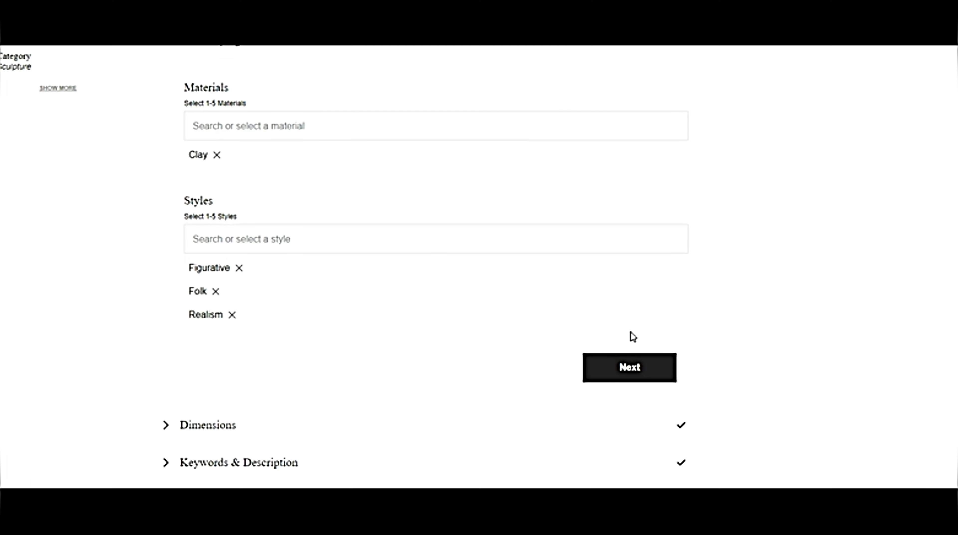
{"action": "left_click", "coordinate": [625, 367]}
- Set the artwork's dimensions to 4 inches wide, 4 inches high and 3 inches deep, and proceed to the keywords and description
{"action": "left_click", "coordinate": [268, 298]}
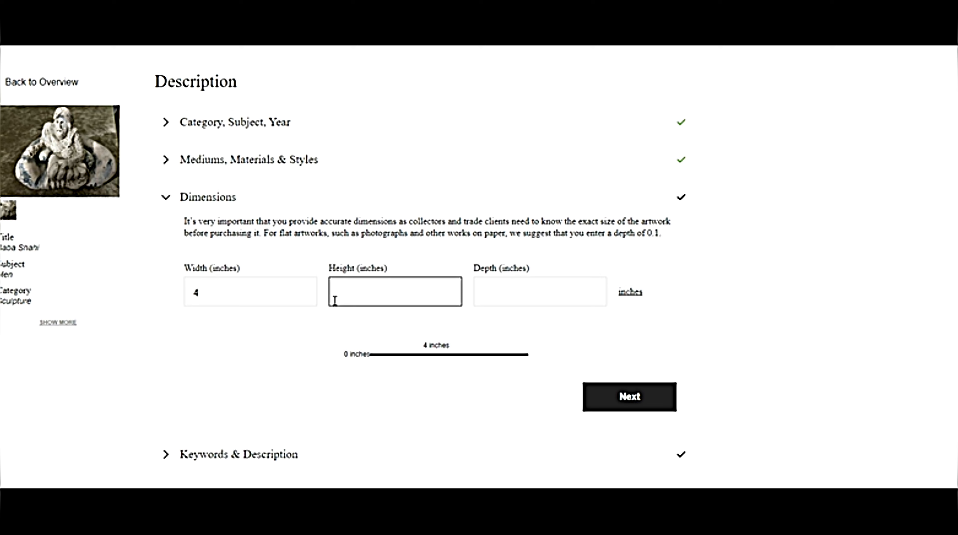
{"action": "type", "text": "4"}
{"action": "left_click", "coordinate": [519, 297]}
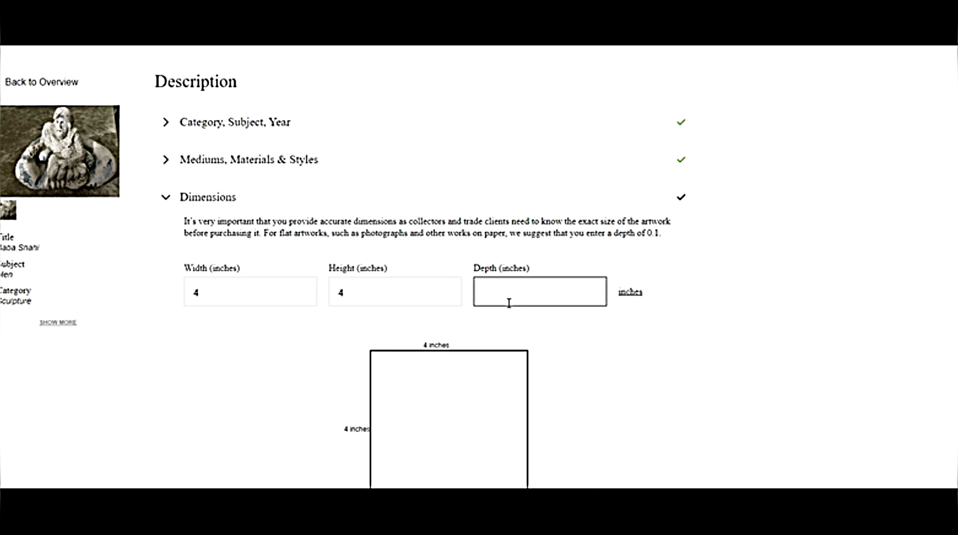
{"action": "type", "text": "3"}
{"action": "left_click", "coordinate": [613, 333]}
{"action": "scroll", "coordinate": [613, 333], "scroll_direction": "down", "scroll_amount": 6}
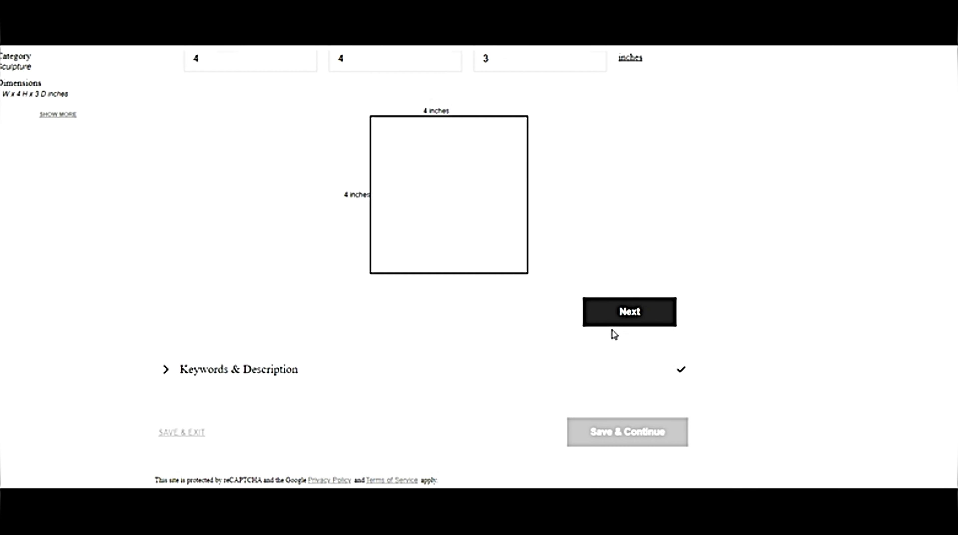
{"action": "left_click", "coordinate": [620, 321]}
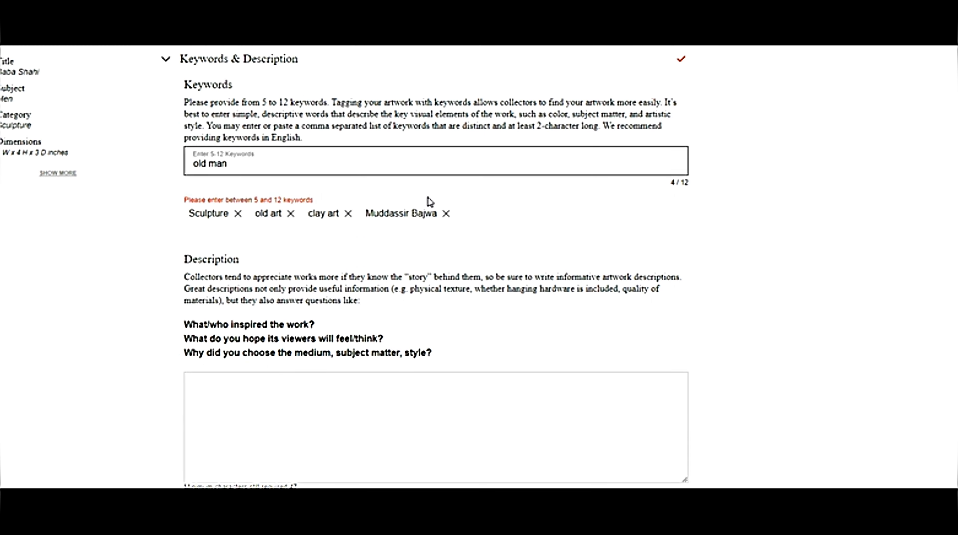
- Add the keyword "old man" and write the description starting "Made of clay in original style one of a kind. Unique"
{"action": "key", "text": "Return"}
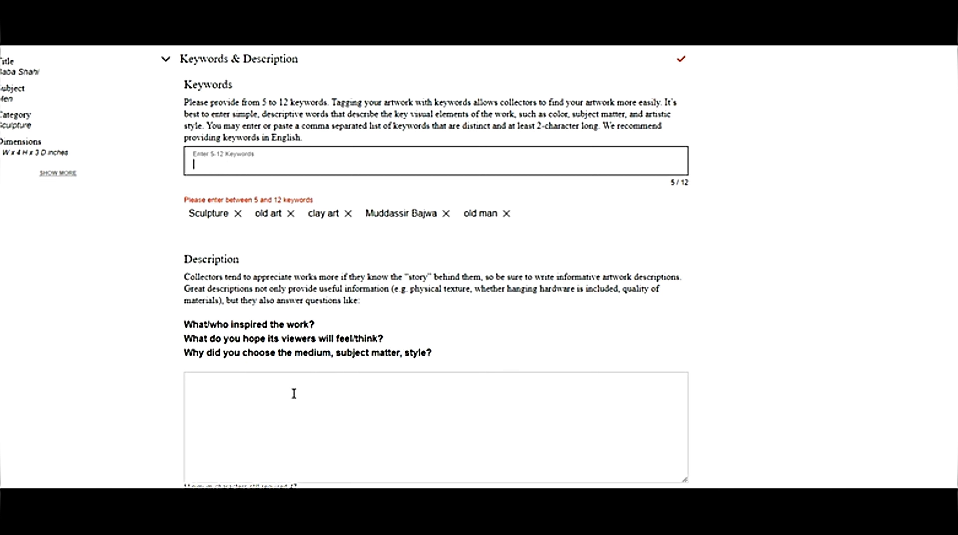
{"action": "scroll", "coordinate": [295, 391], "scroll_direction": "down", "scroll_amount": 2}
{"action": "left_click", "coordinate": [296, 343]}
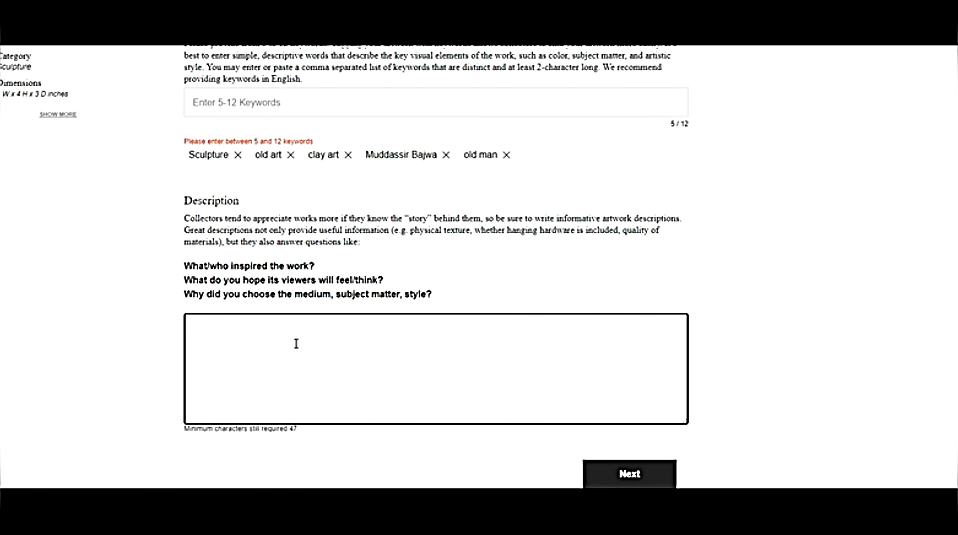
{"action": "type", "text": "Made of clay in original style one of a kind. Uniq"}
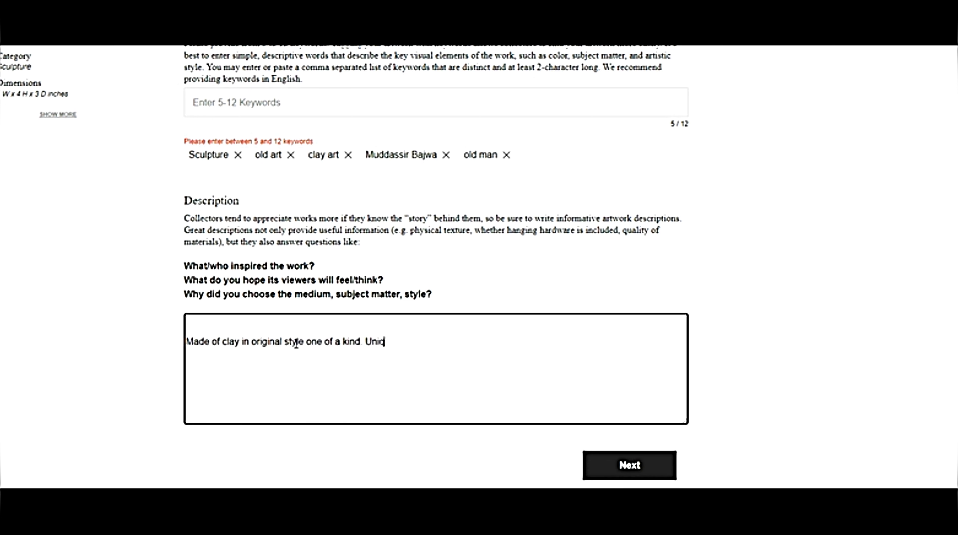
{"action": "type", "text": "ue sc"}
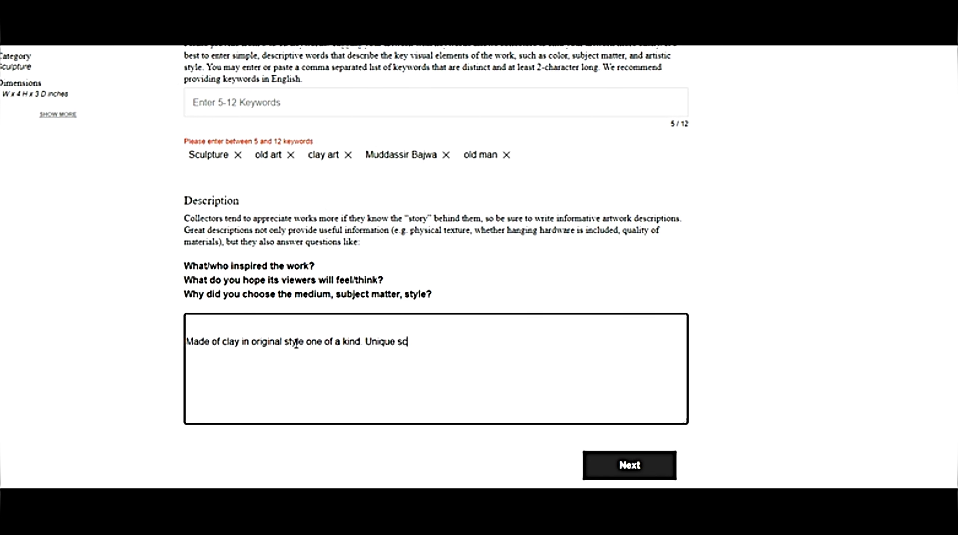